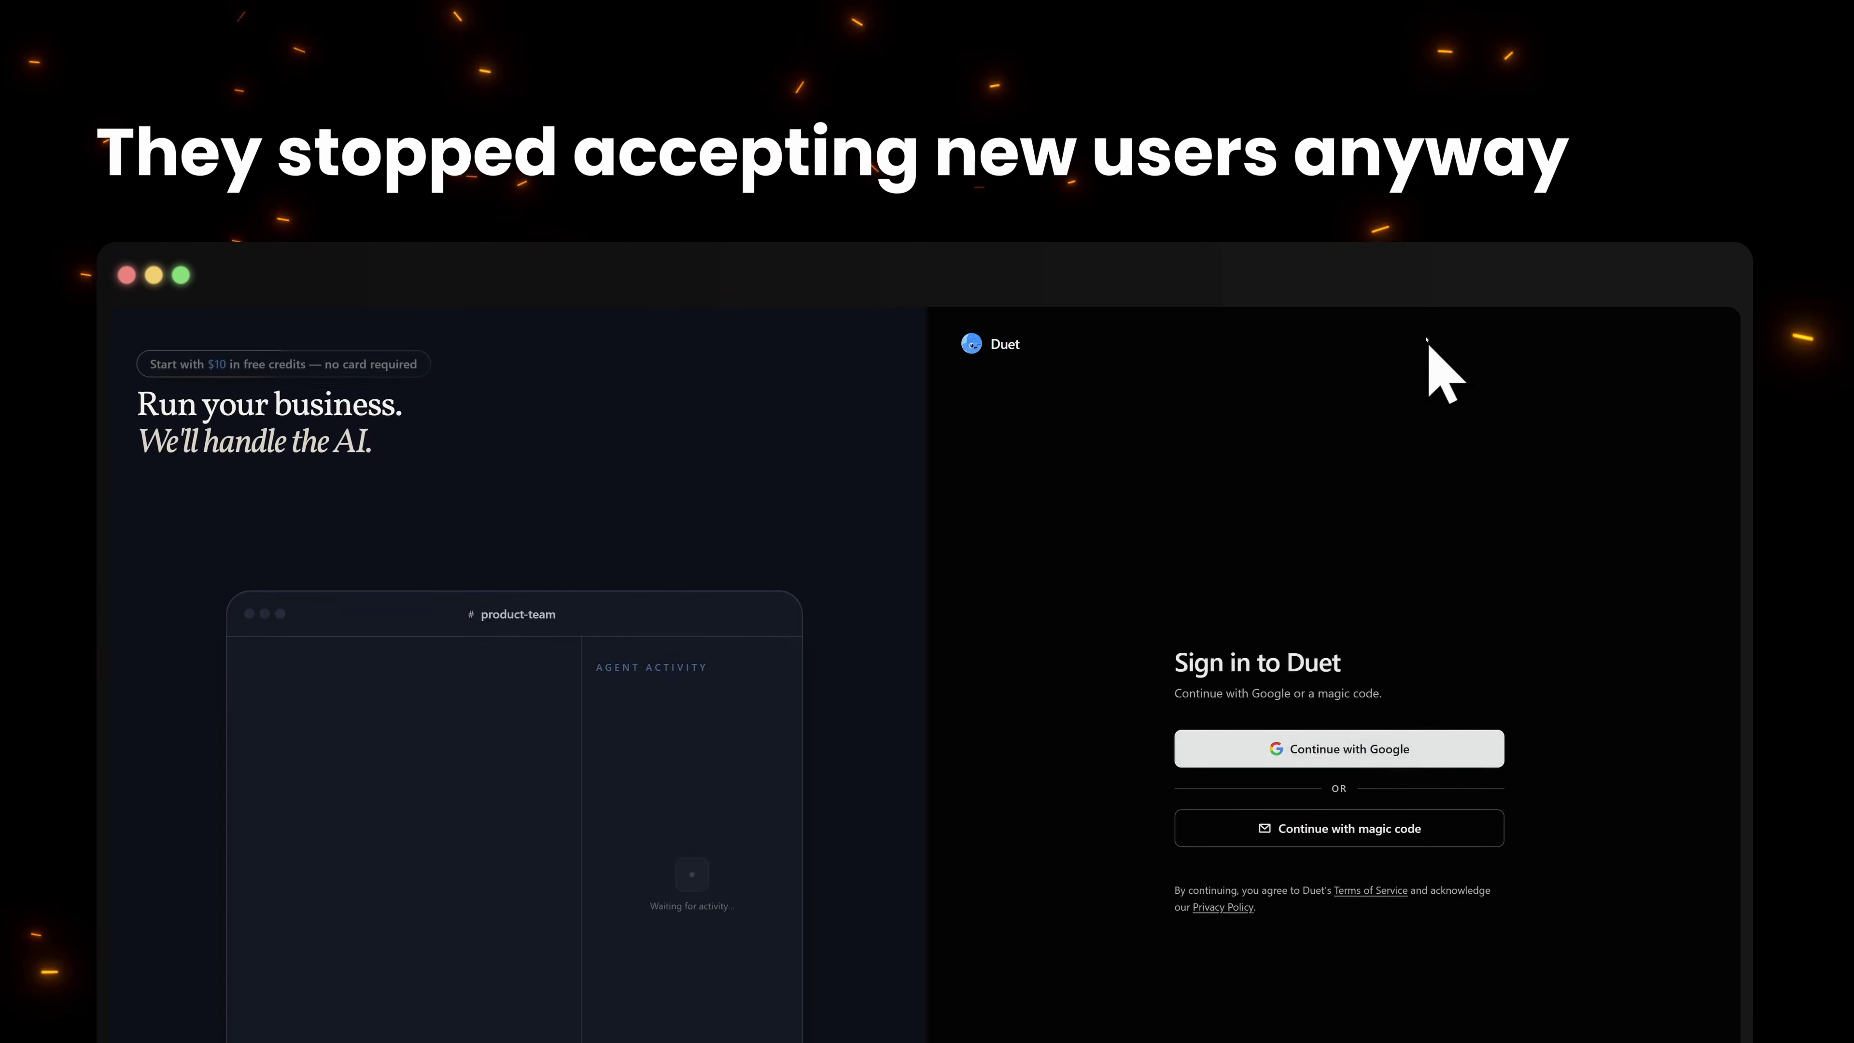
left_click(1482, 747)
left_click(1285, 633)
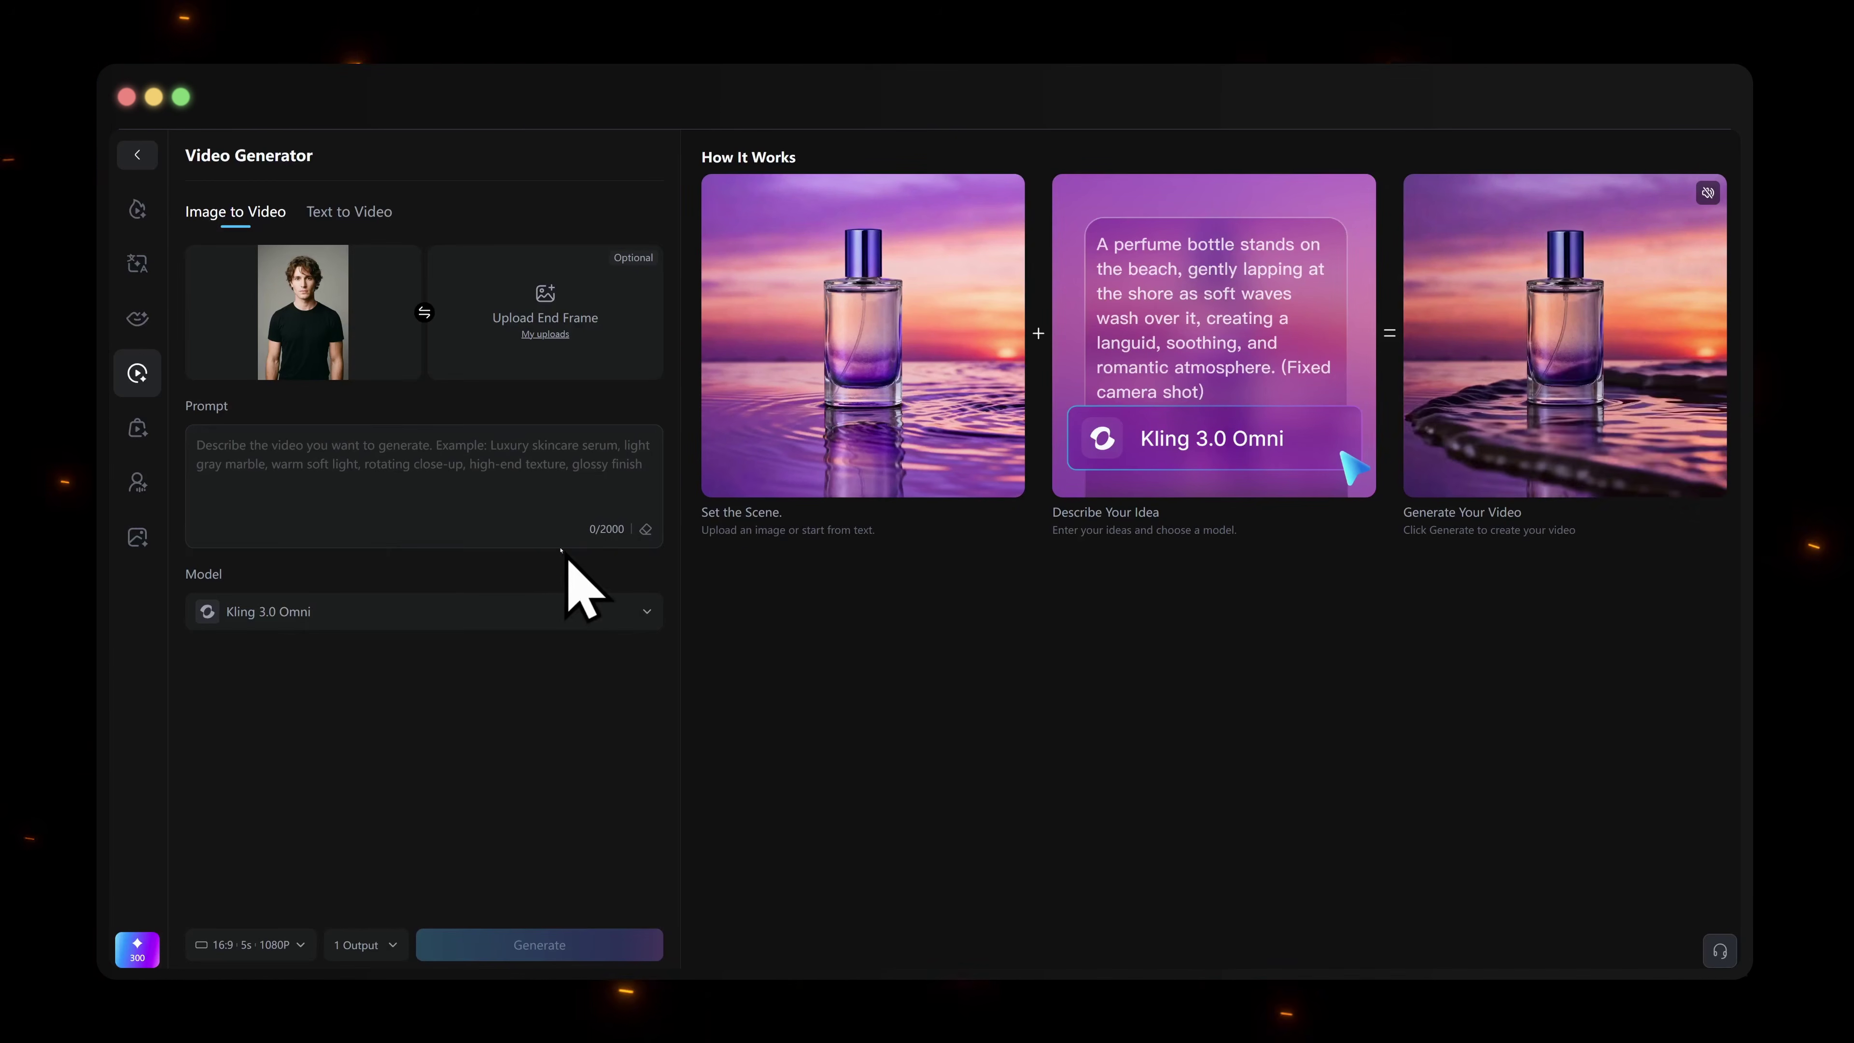
Step: Choose Seedance 2.0 as the model for the image-to-video generation
left_click(414, 617)
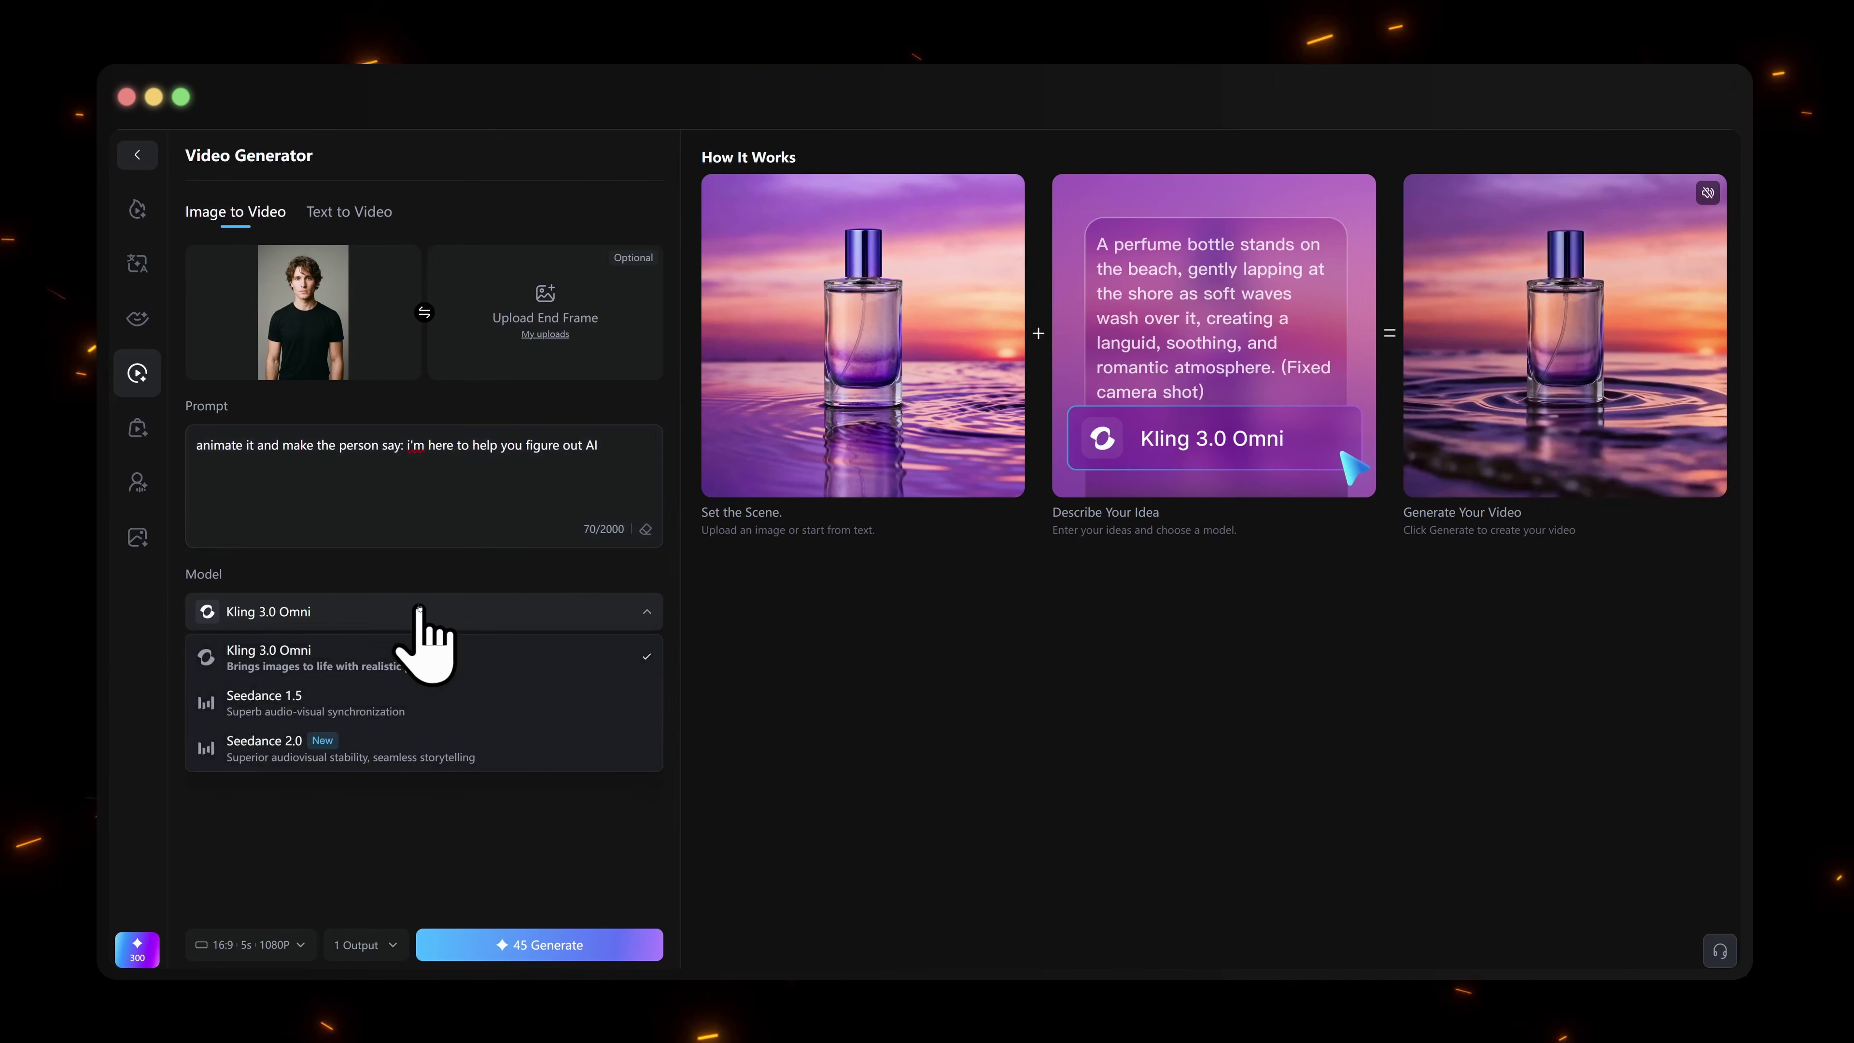
left_click(365, 756)
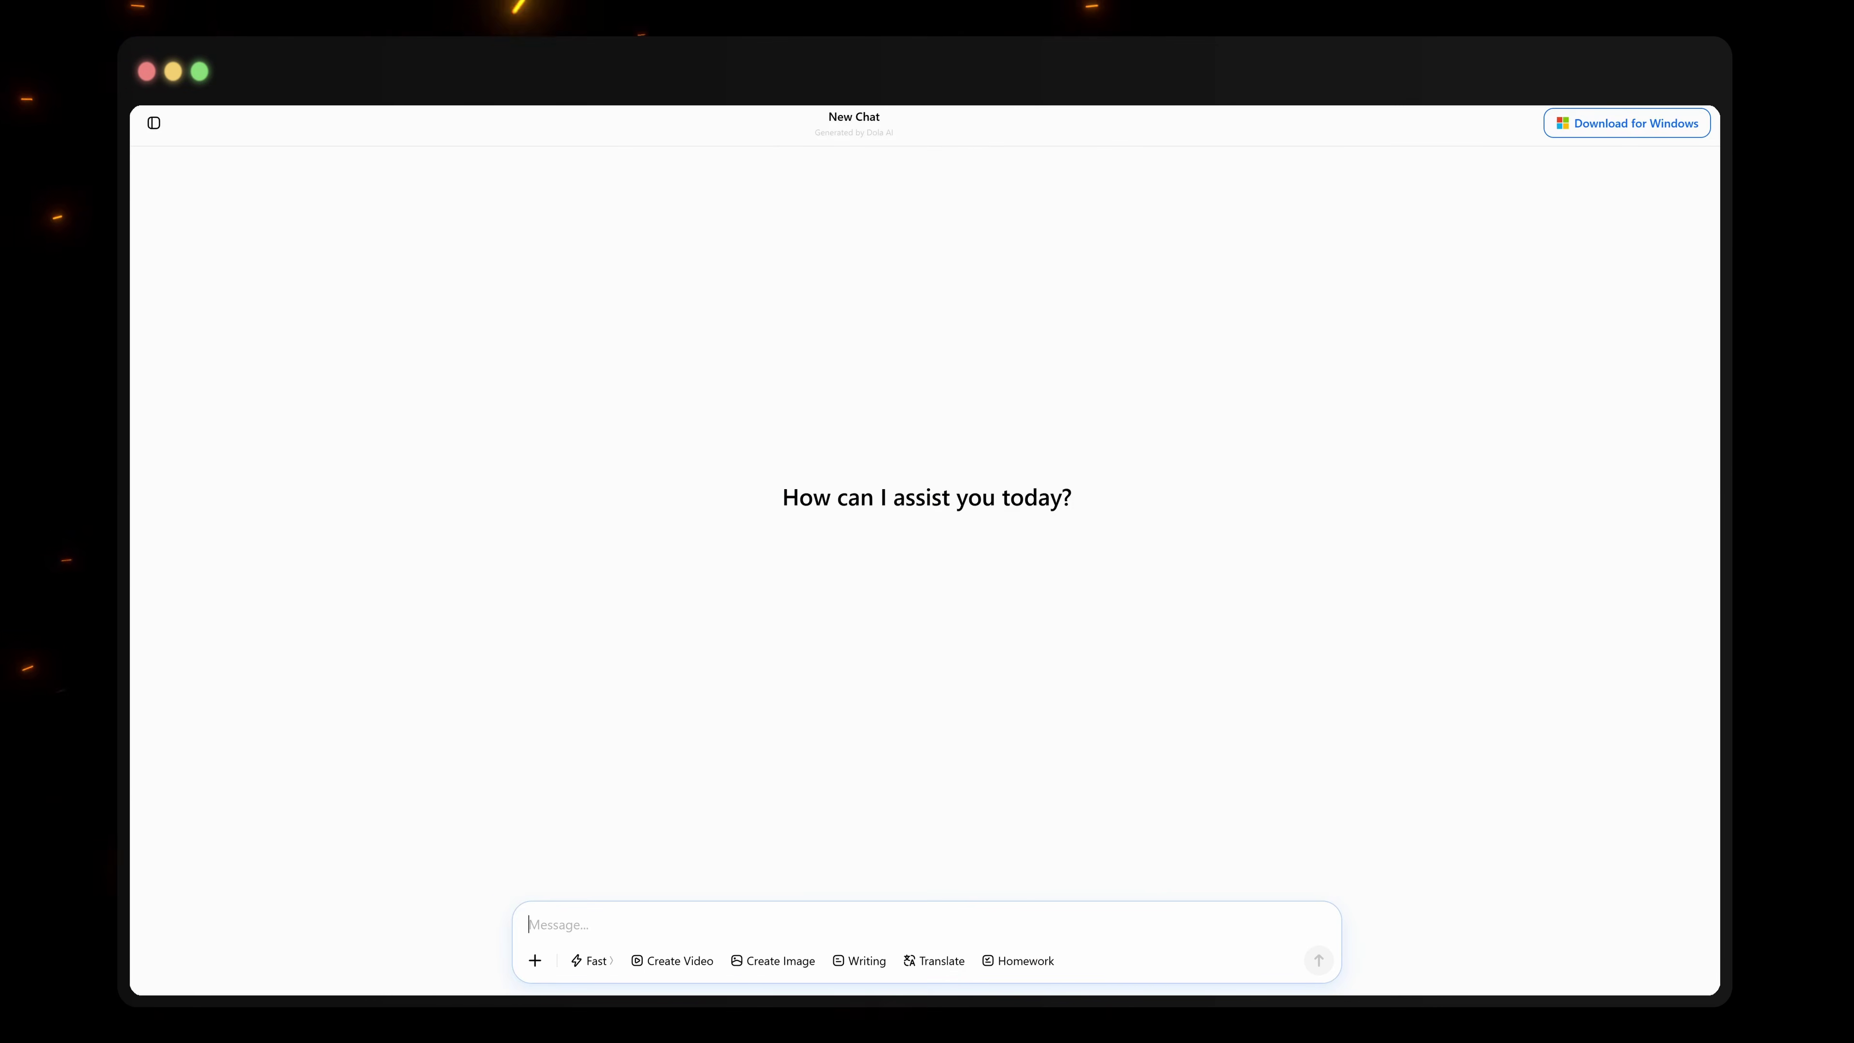
left_click(690, 961)
left_click(800, 962)
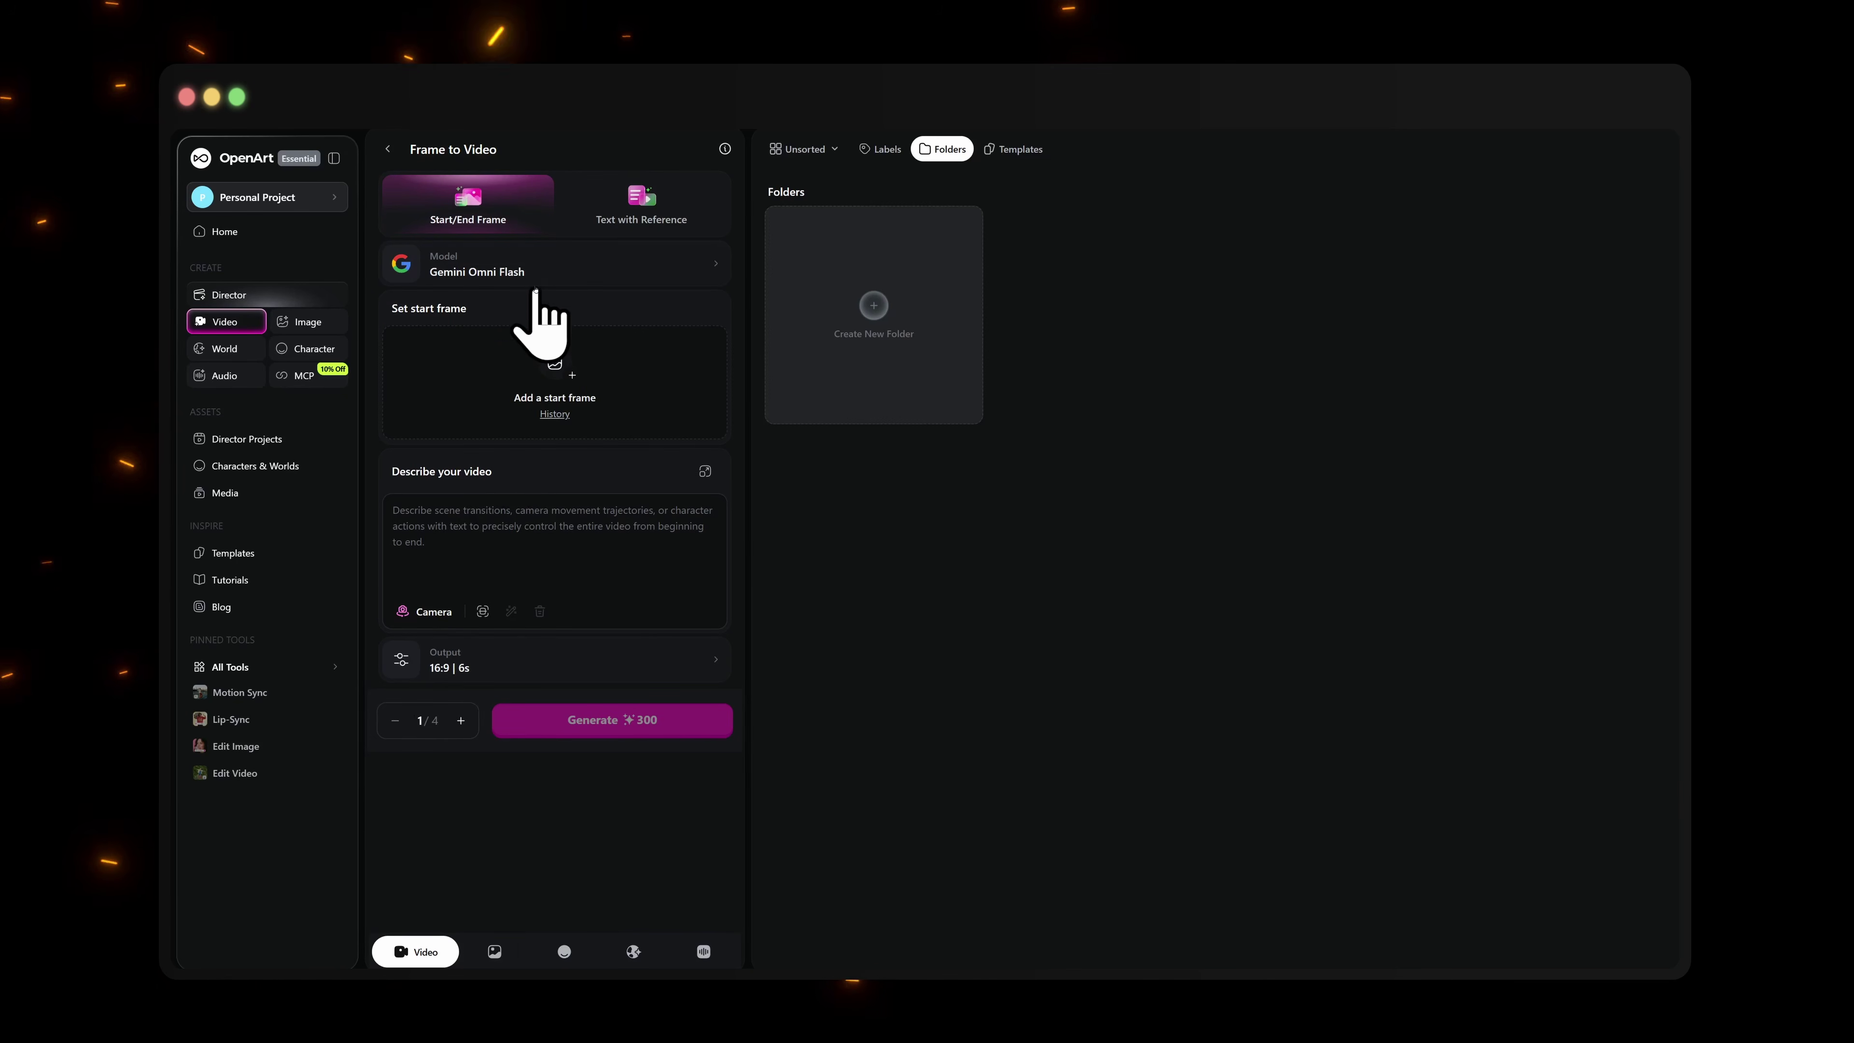
Step: Switch to OpenArt and choose Seedance 2.0 as the Frame to Video model
left_click(535, 276)
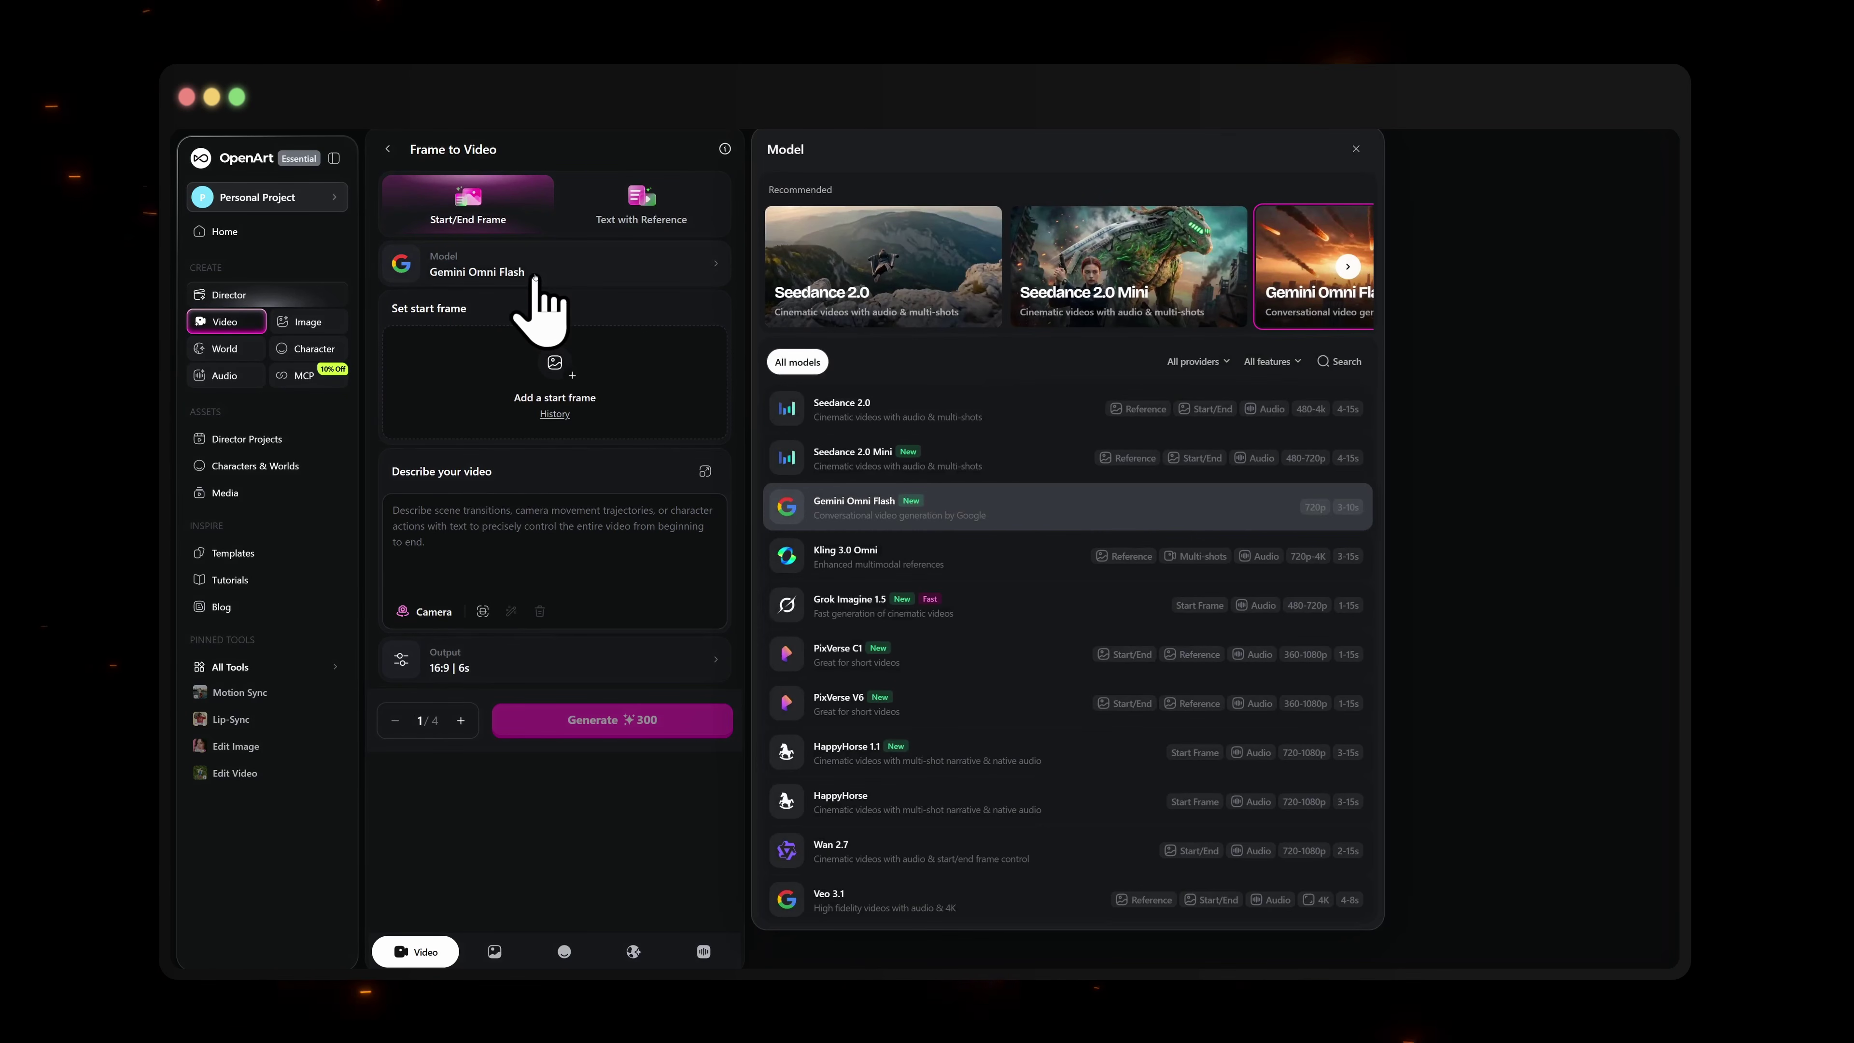
left_click(912, 427)
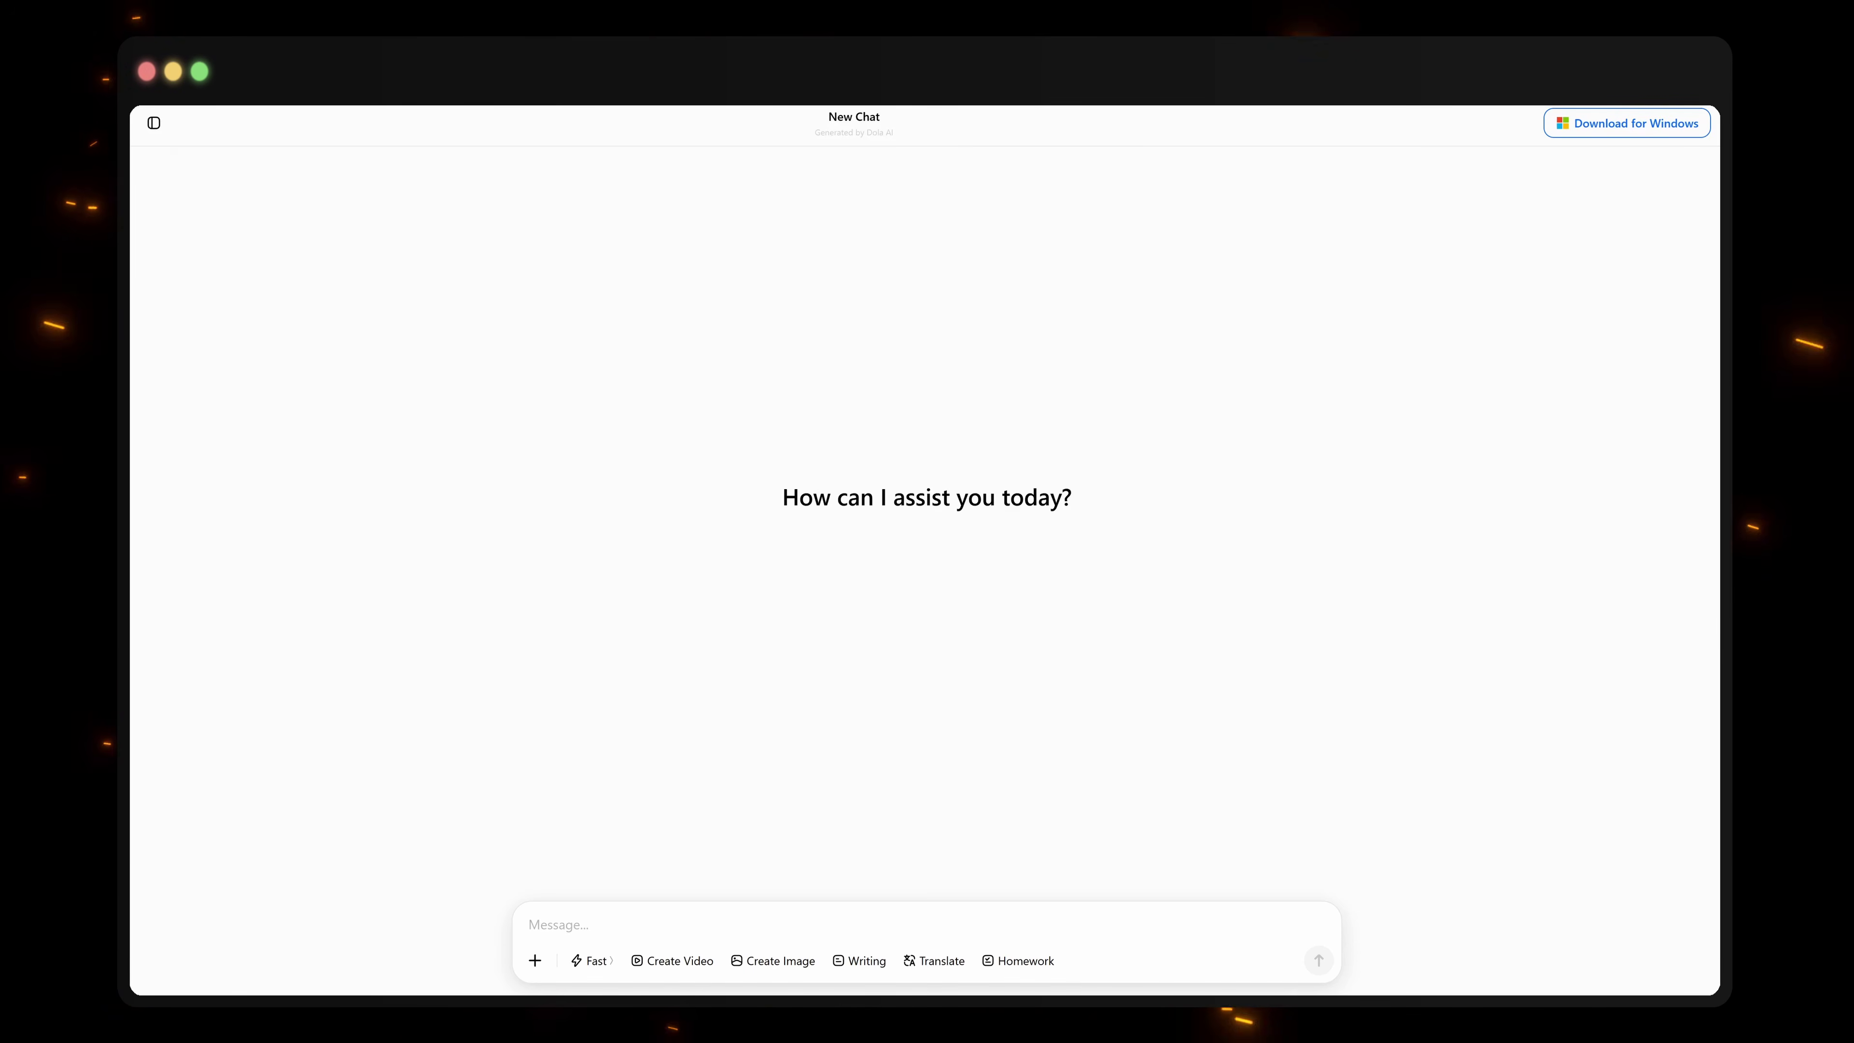
Step: Switch to Dola, view the account settings and close them again
left_click(167, 130)
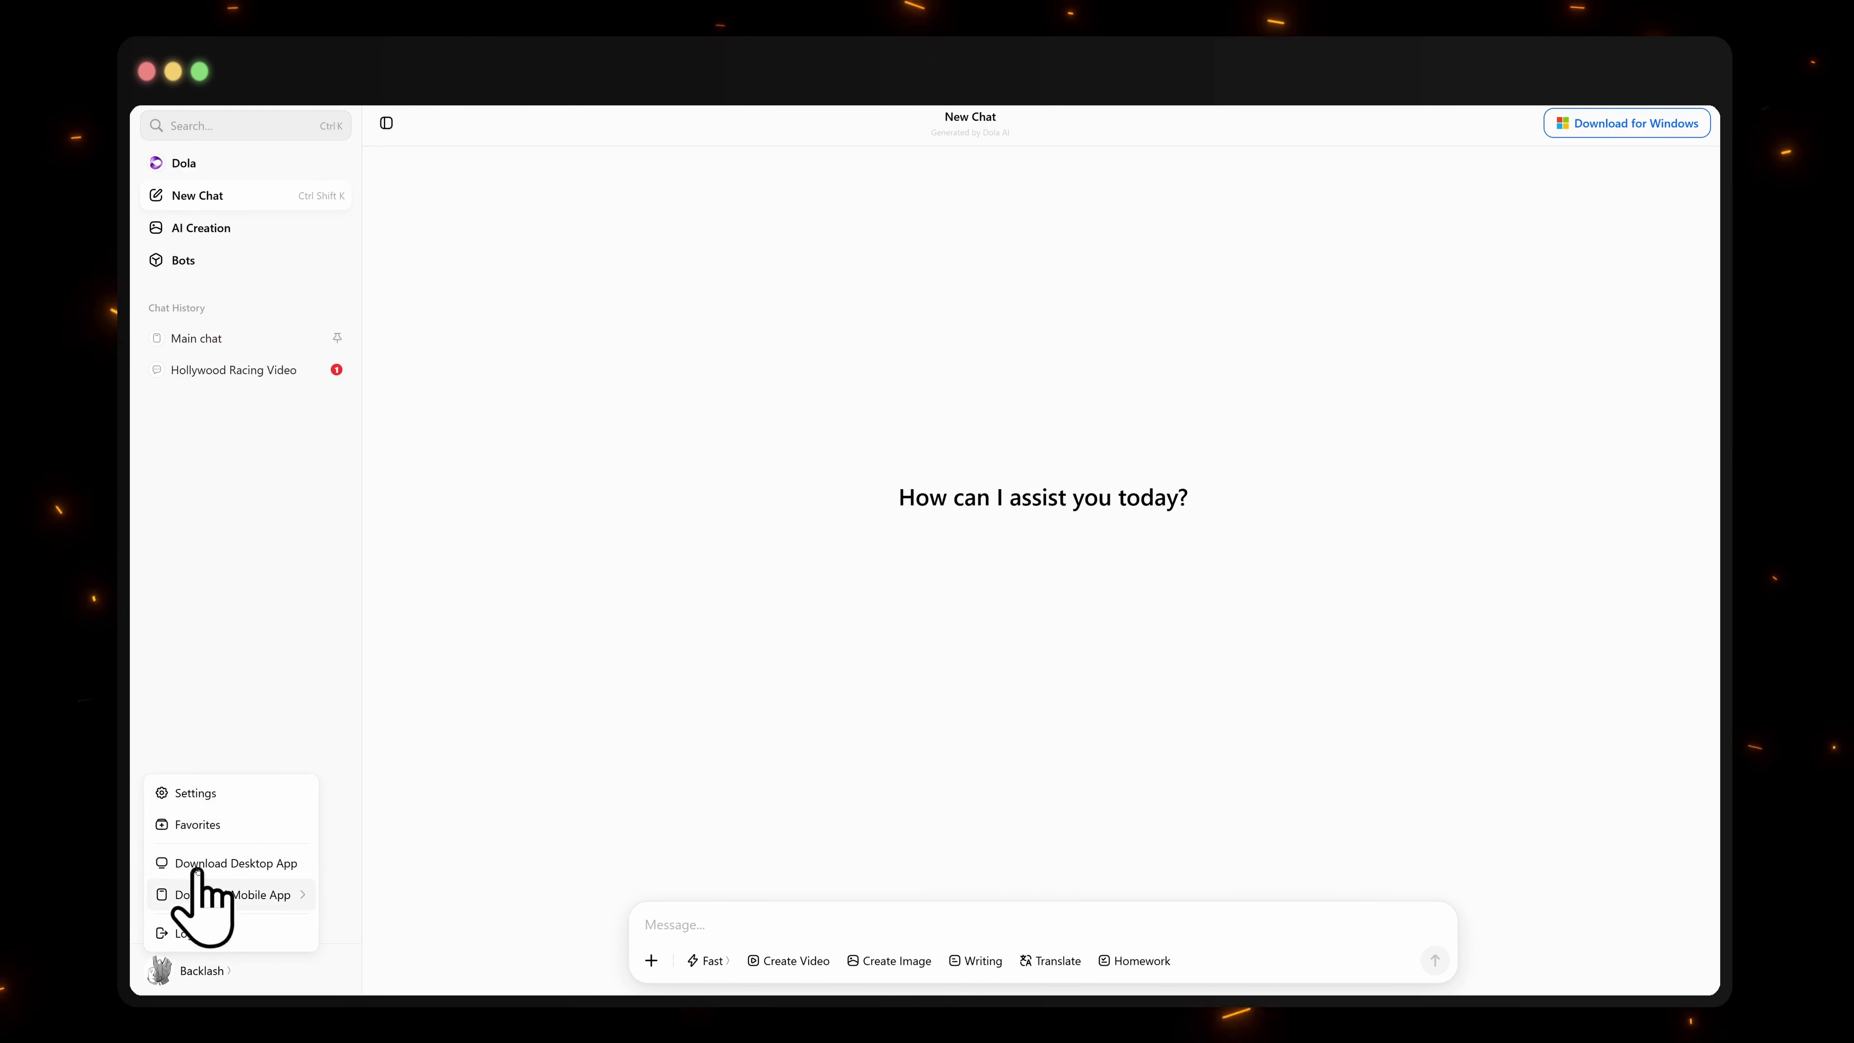
left_click(208, 792)
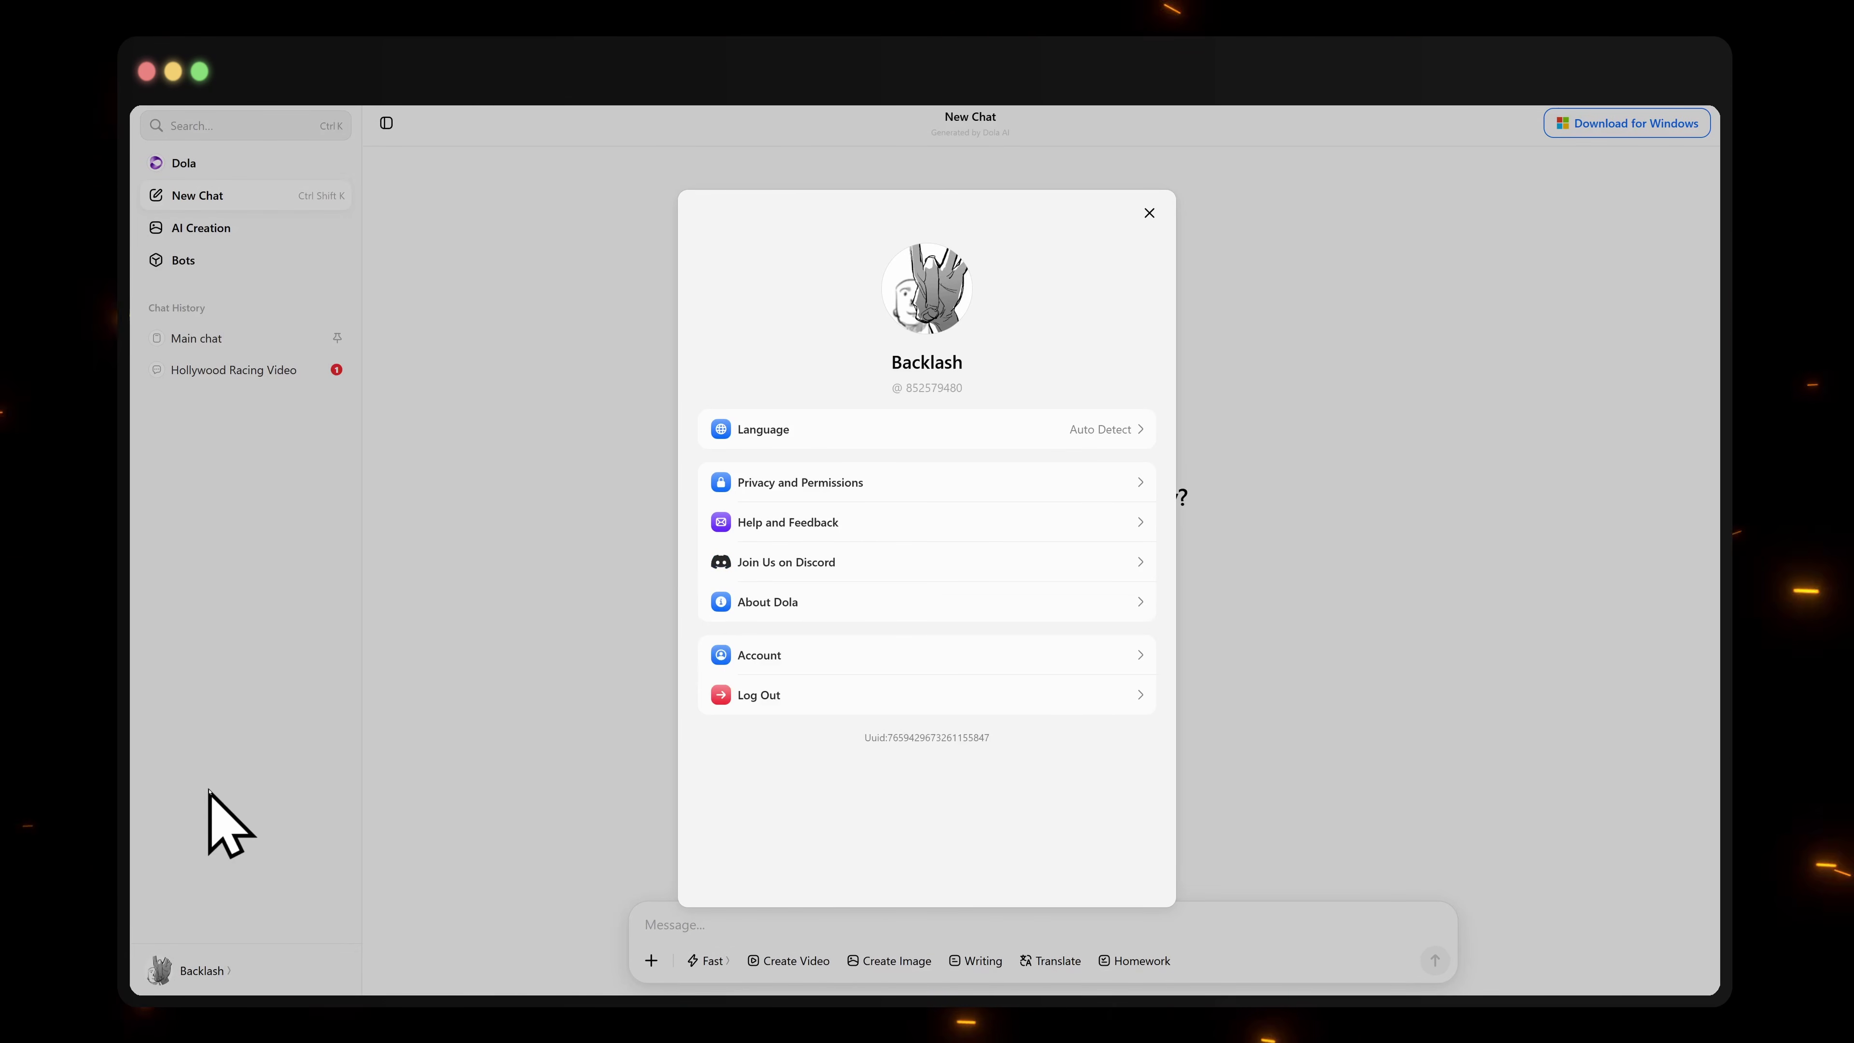
left_click(1149, 213)
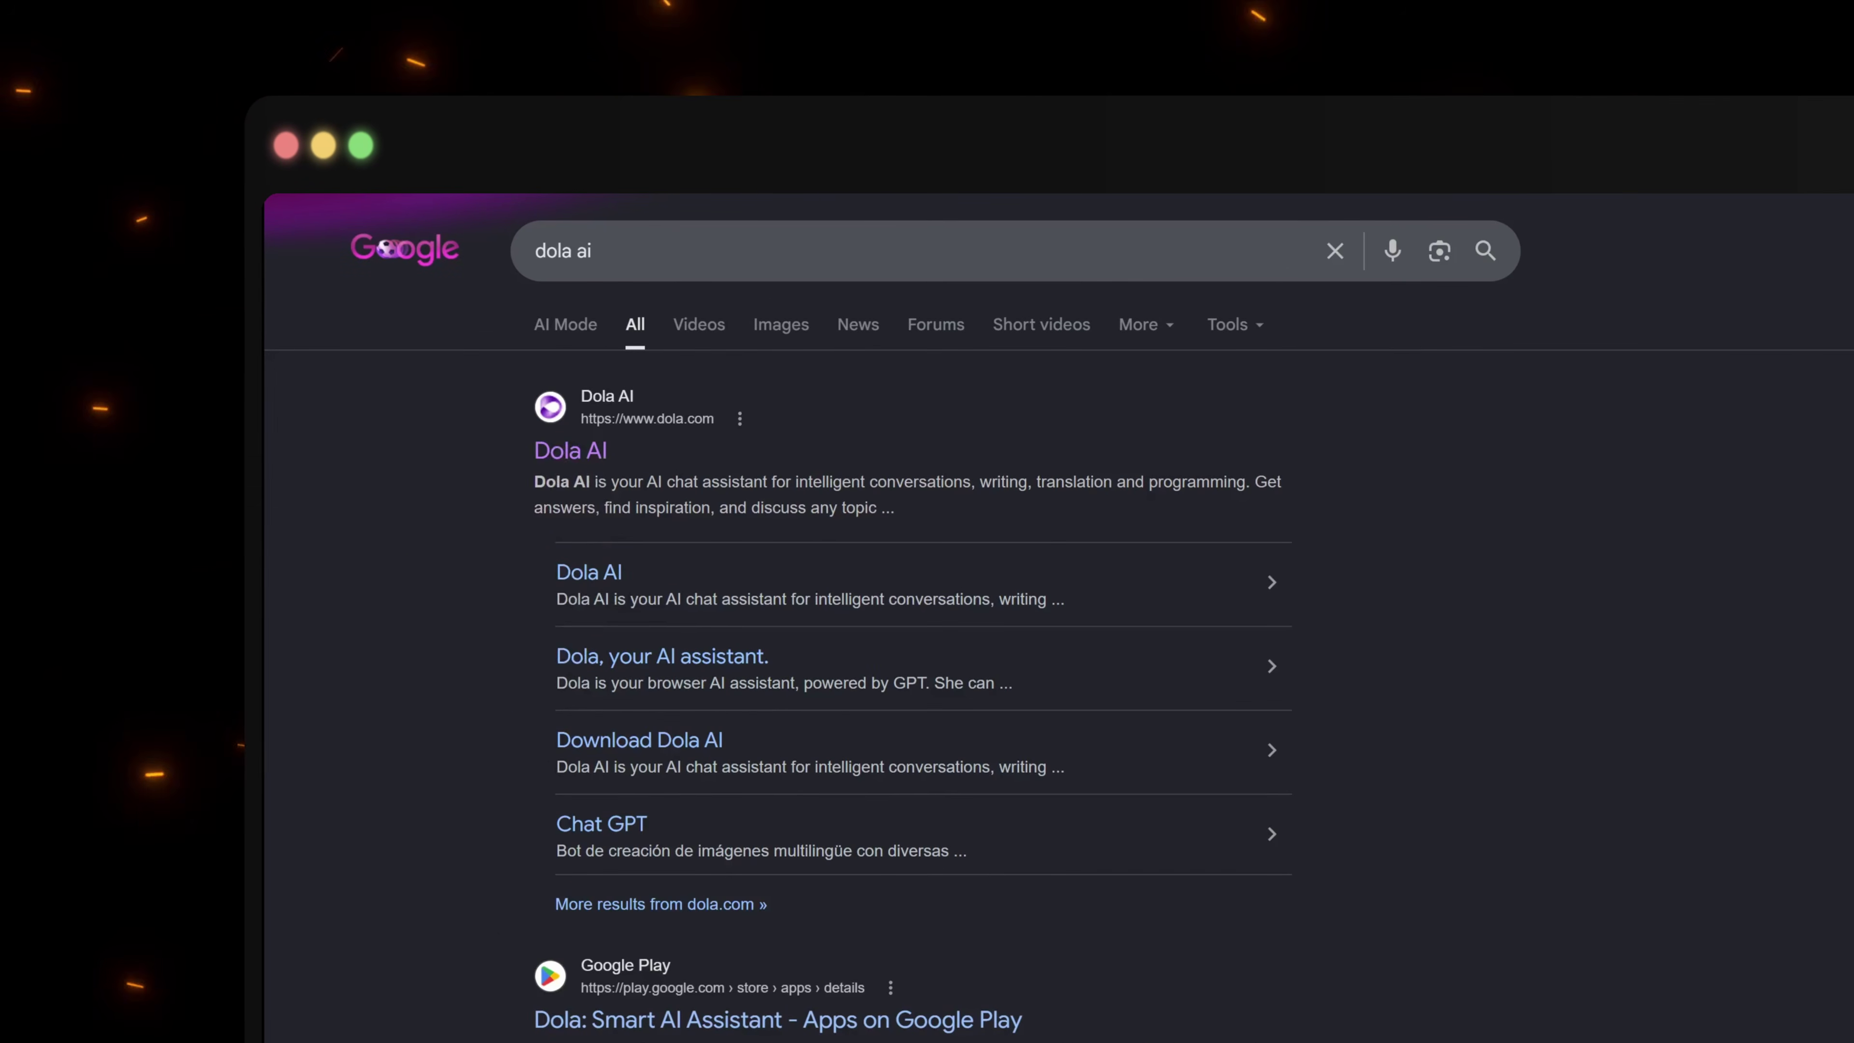
Step: Open the Dola AI site from the search results, sign in with the Google account and confirm being at least 18
left_click(566, 454)
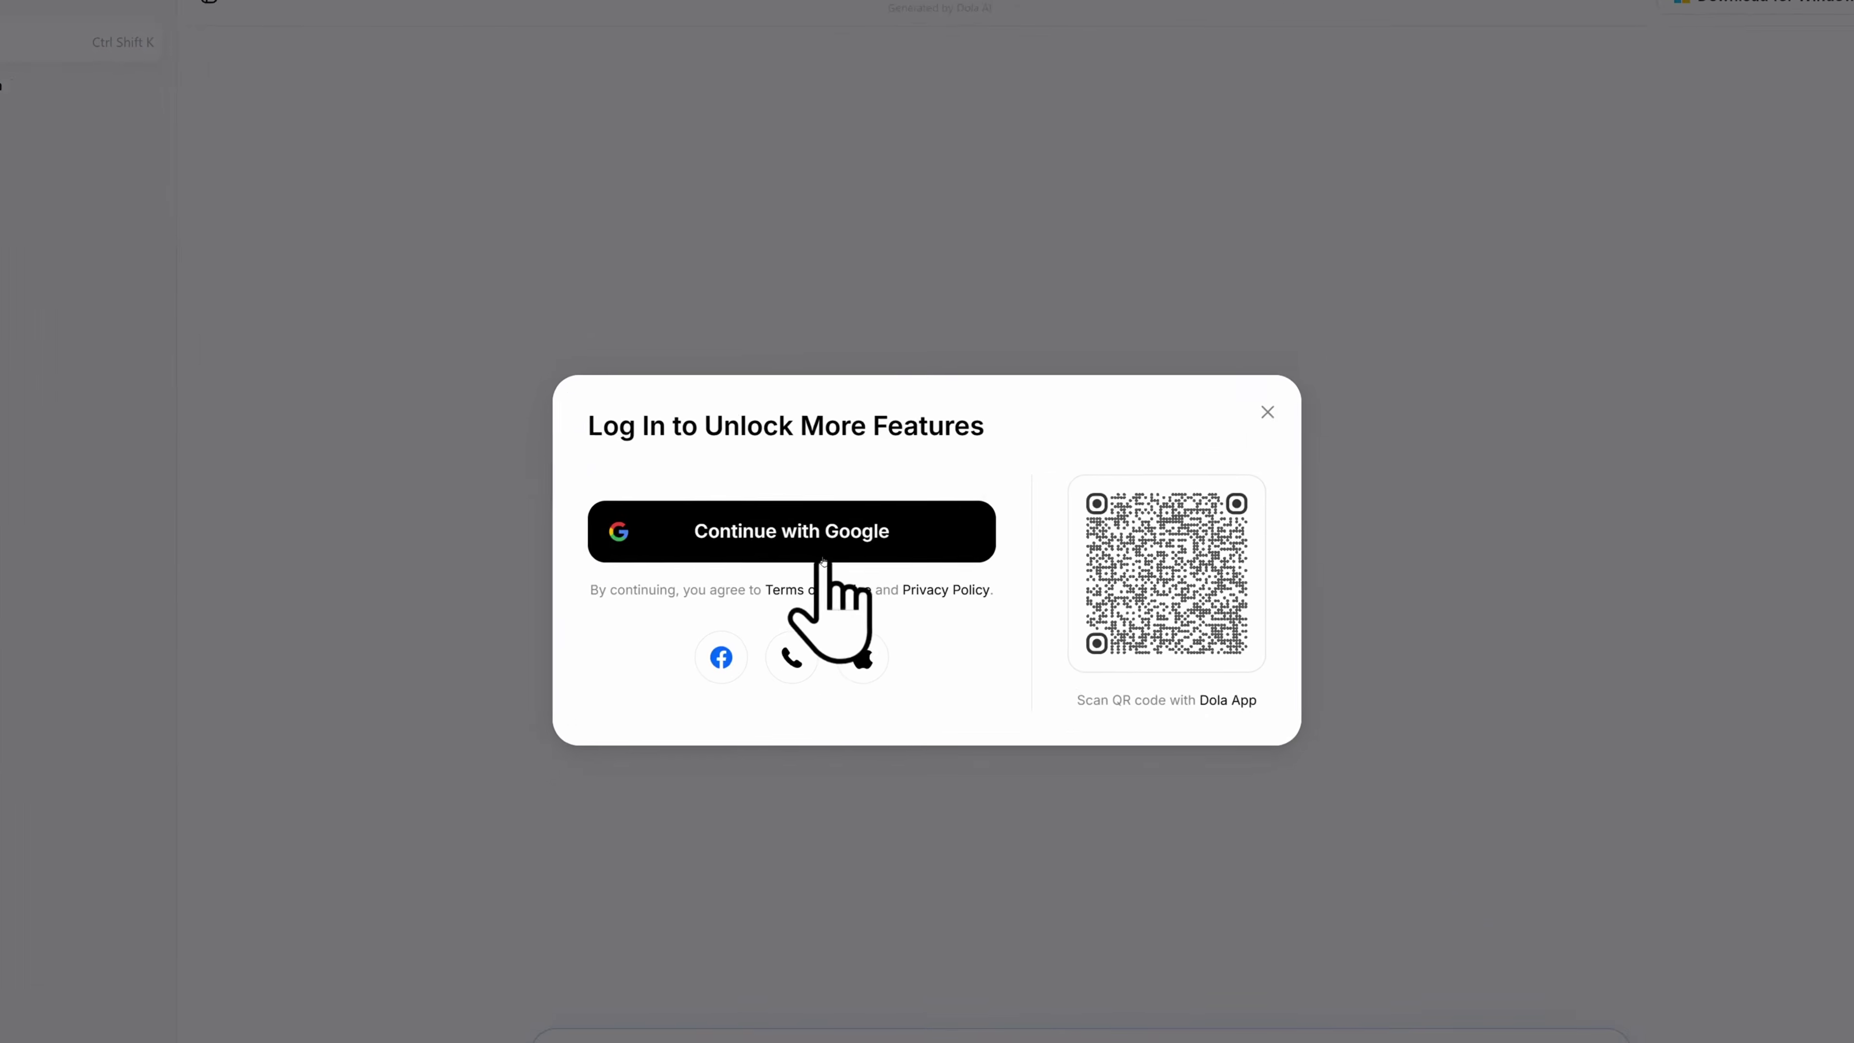
left_click(788, 546)
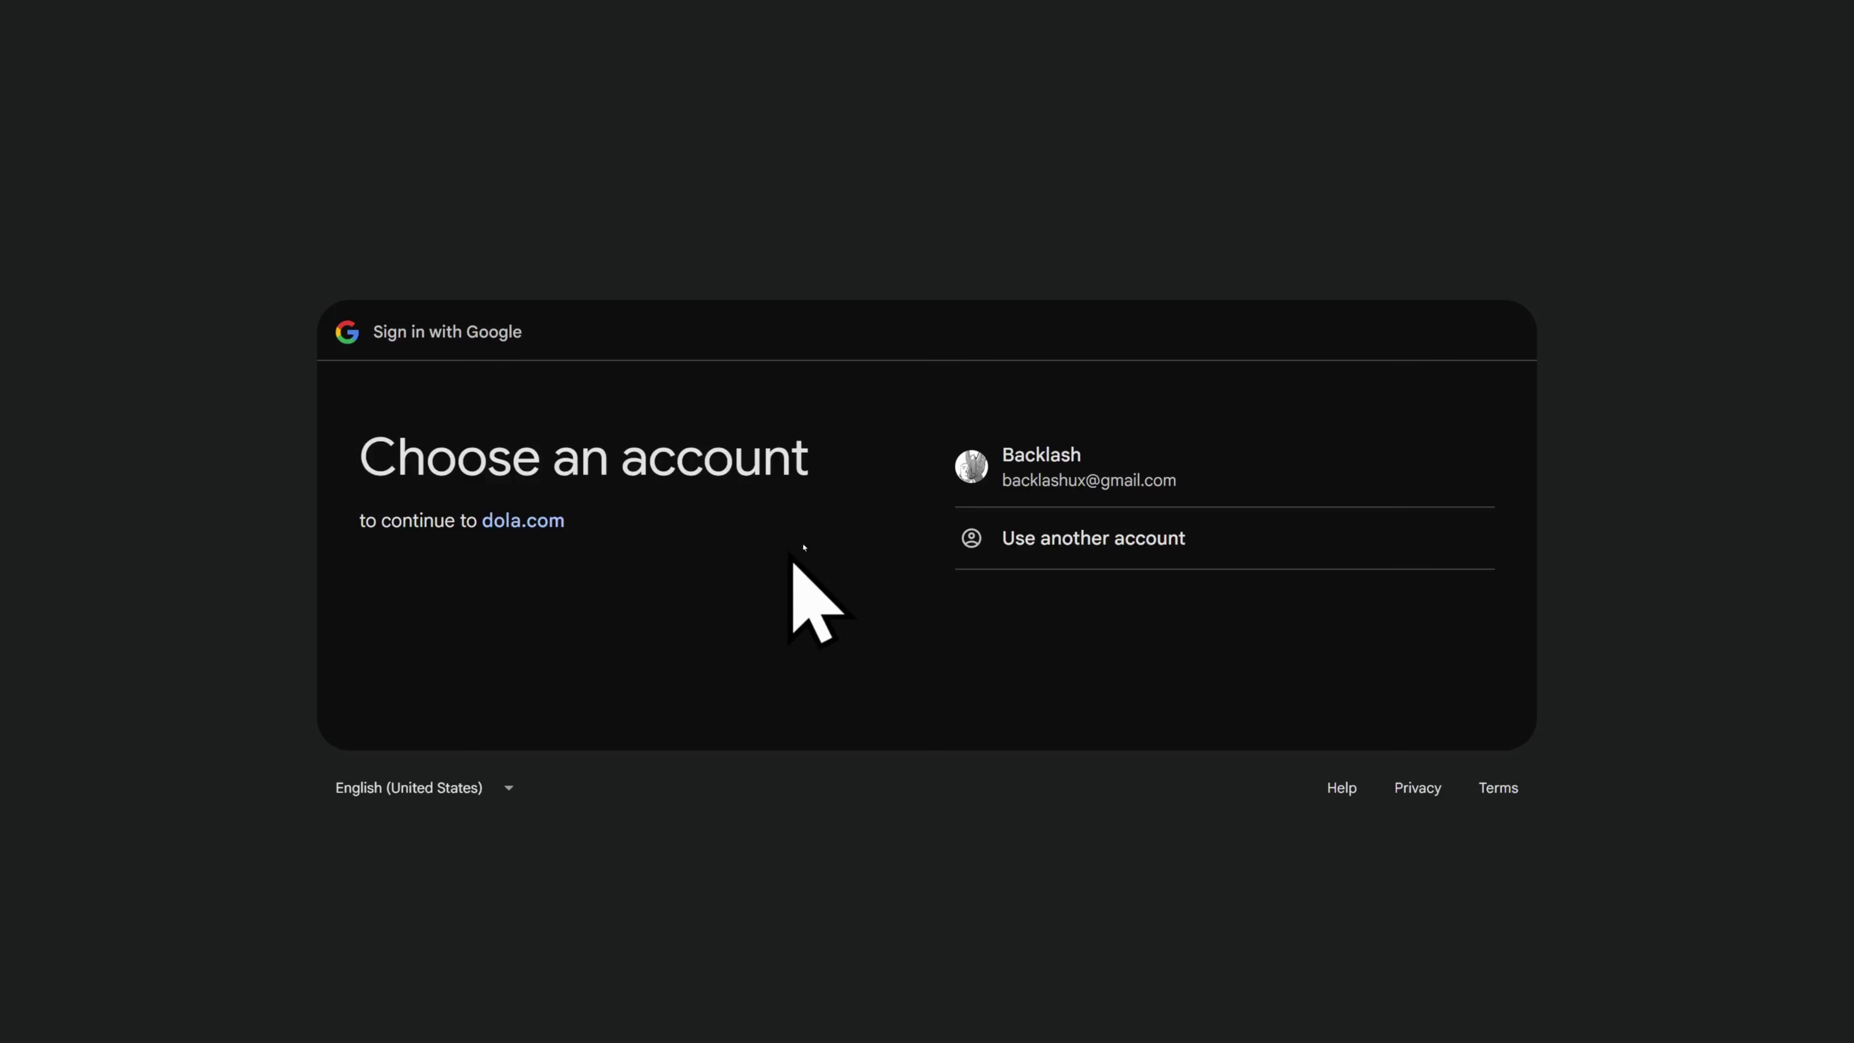
left_click(1047, 471)
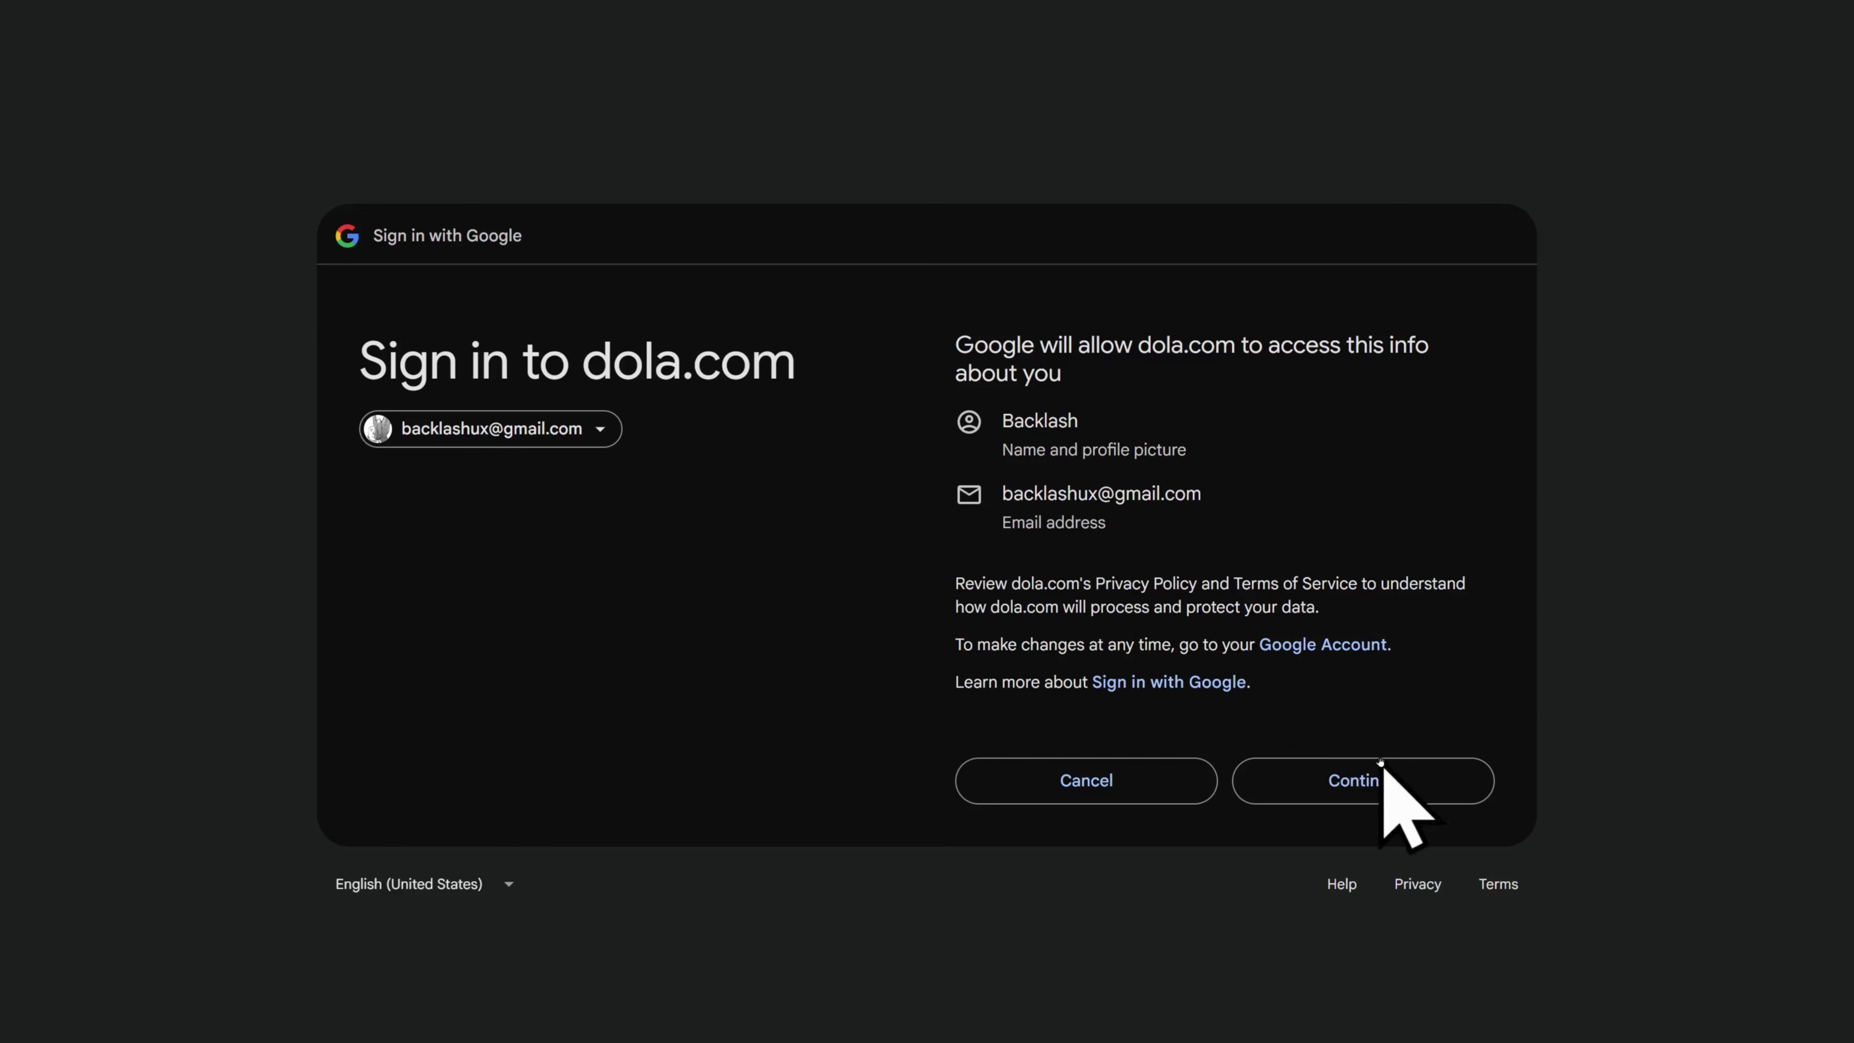
left_click(1379, 761)
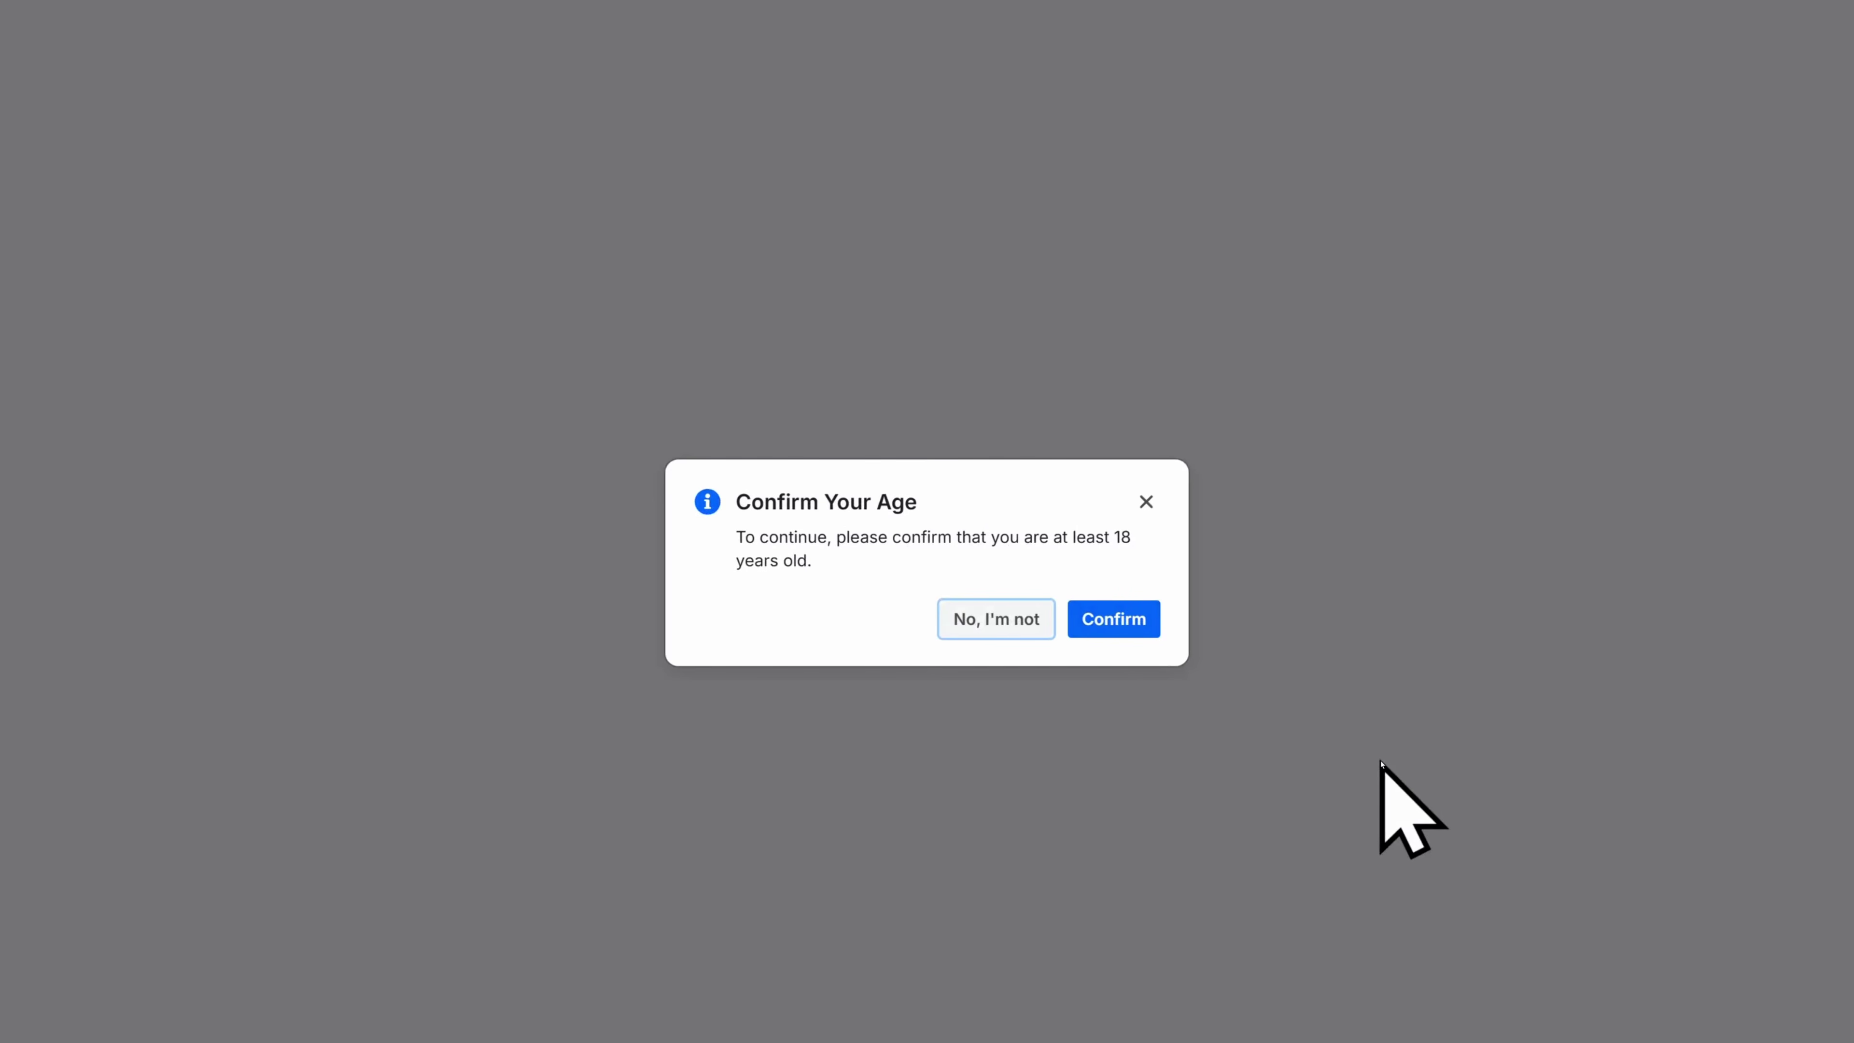
left_click(1102, 621)
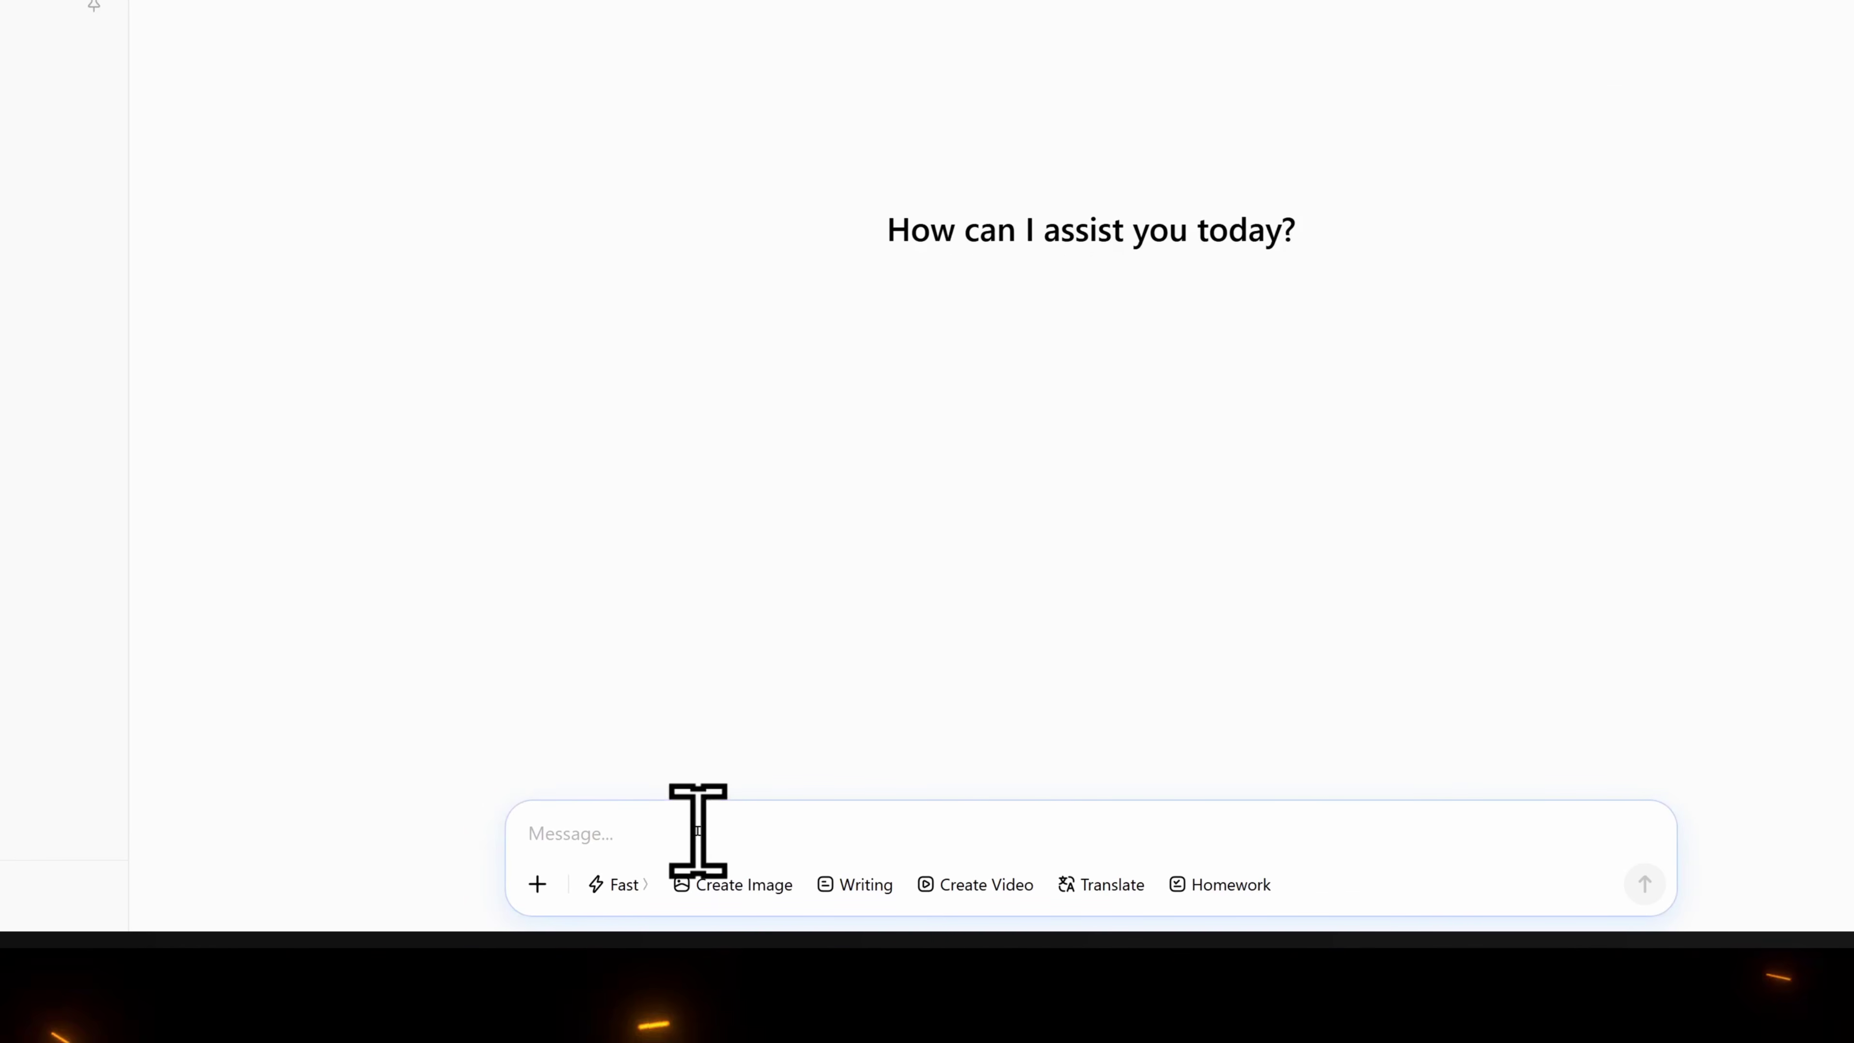
Step: Enter the rainy Le Mans-style Hollywood racing prompt as a Create Video request with a 16:9 ratio
type("Style: Hollywood Professional Racing Movie (Le Mans Style), Cinematic Night, Rain, High Stakes Sport. Duration: 10s. [00-05s] Shot 1: The Veteran (Interior/Close-up). Rain lashes the windshield of a high-tech race car on a track. The Veteran driver (in helmet) looks over")
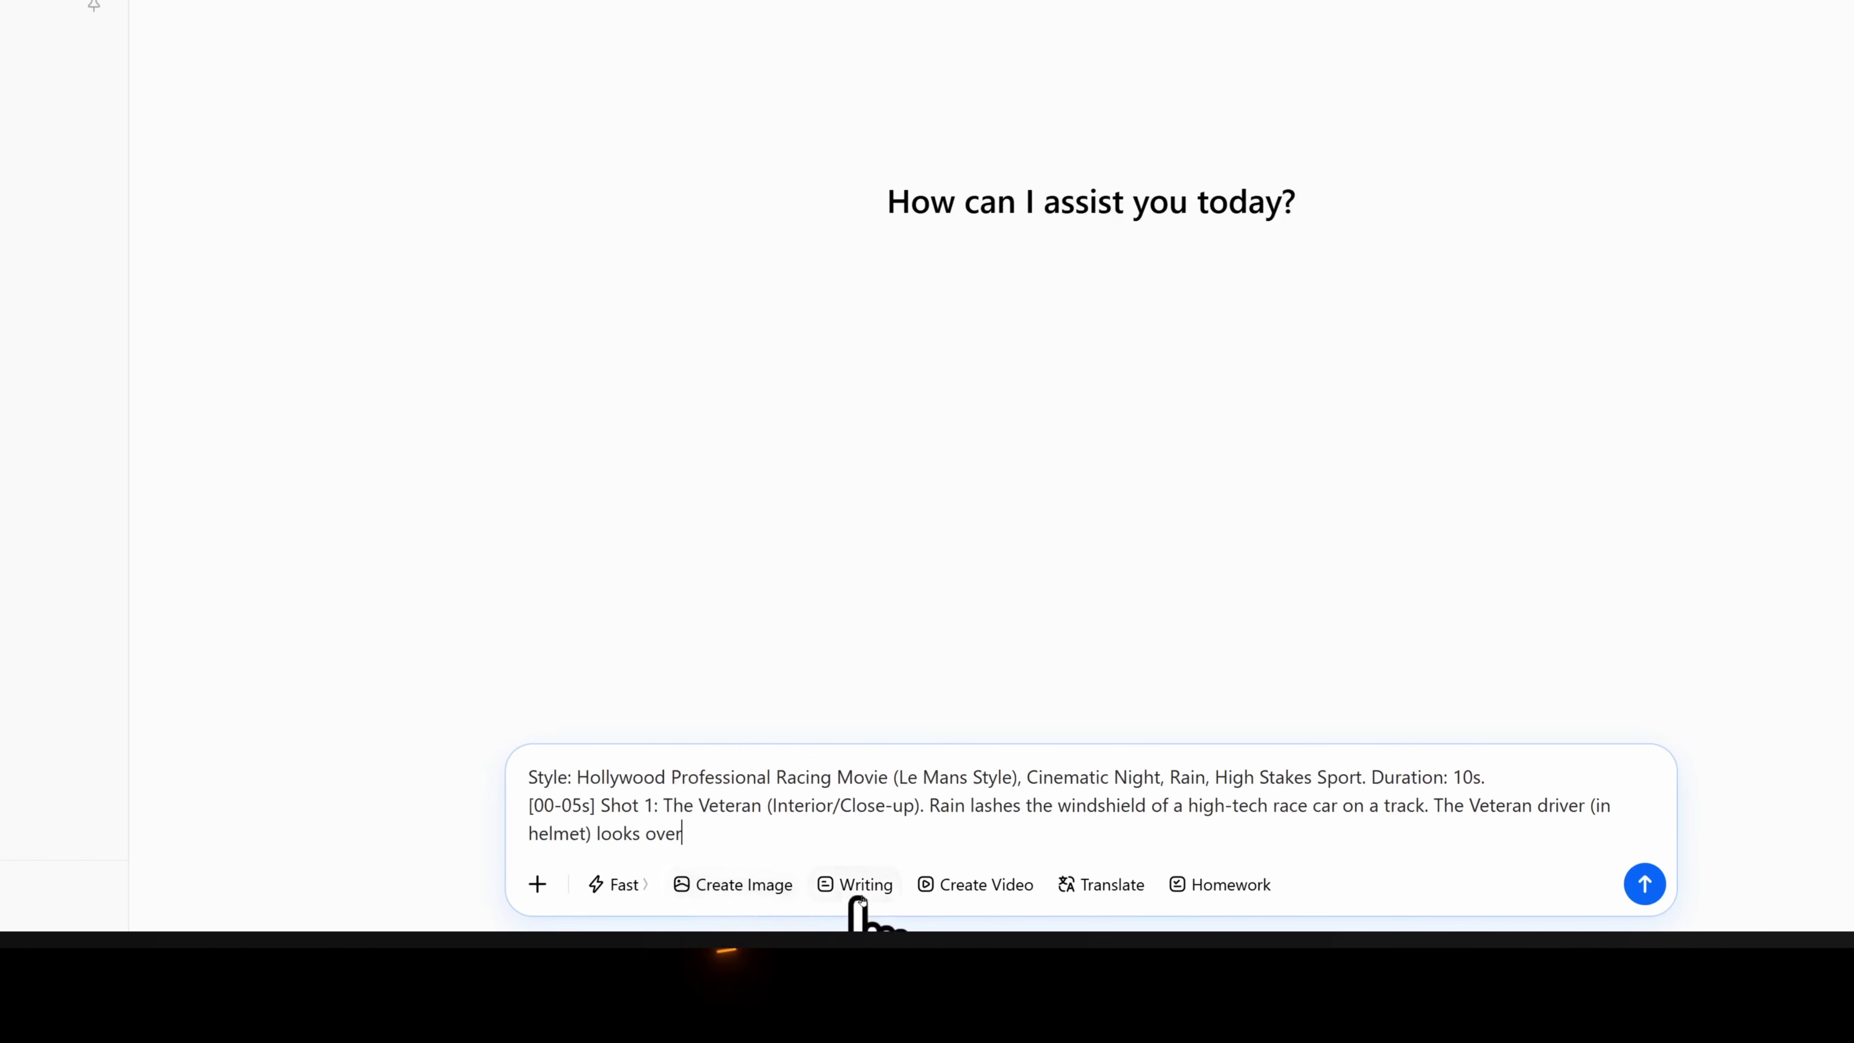
left_click(949, 885)
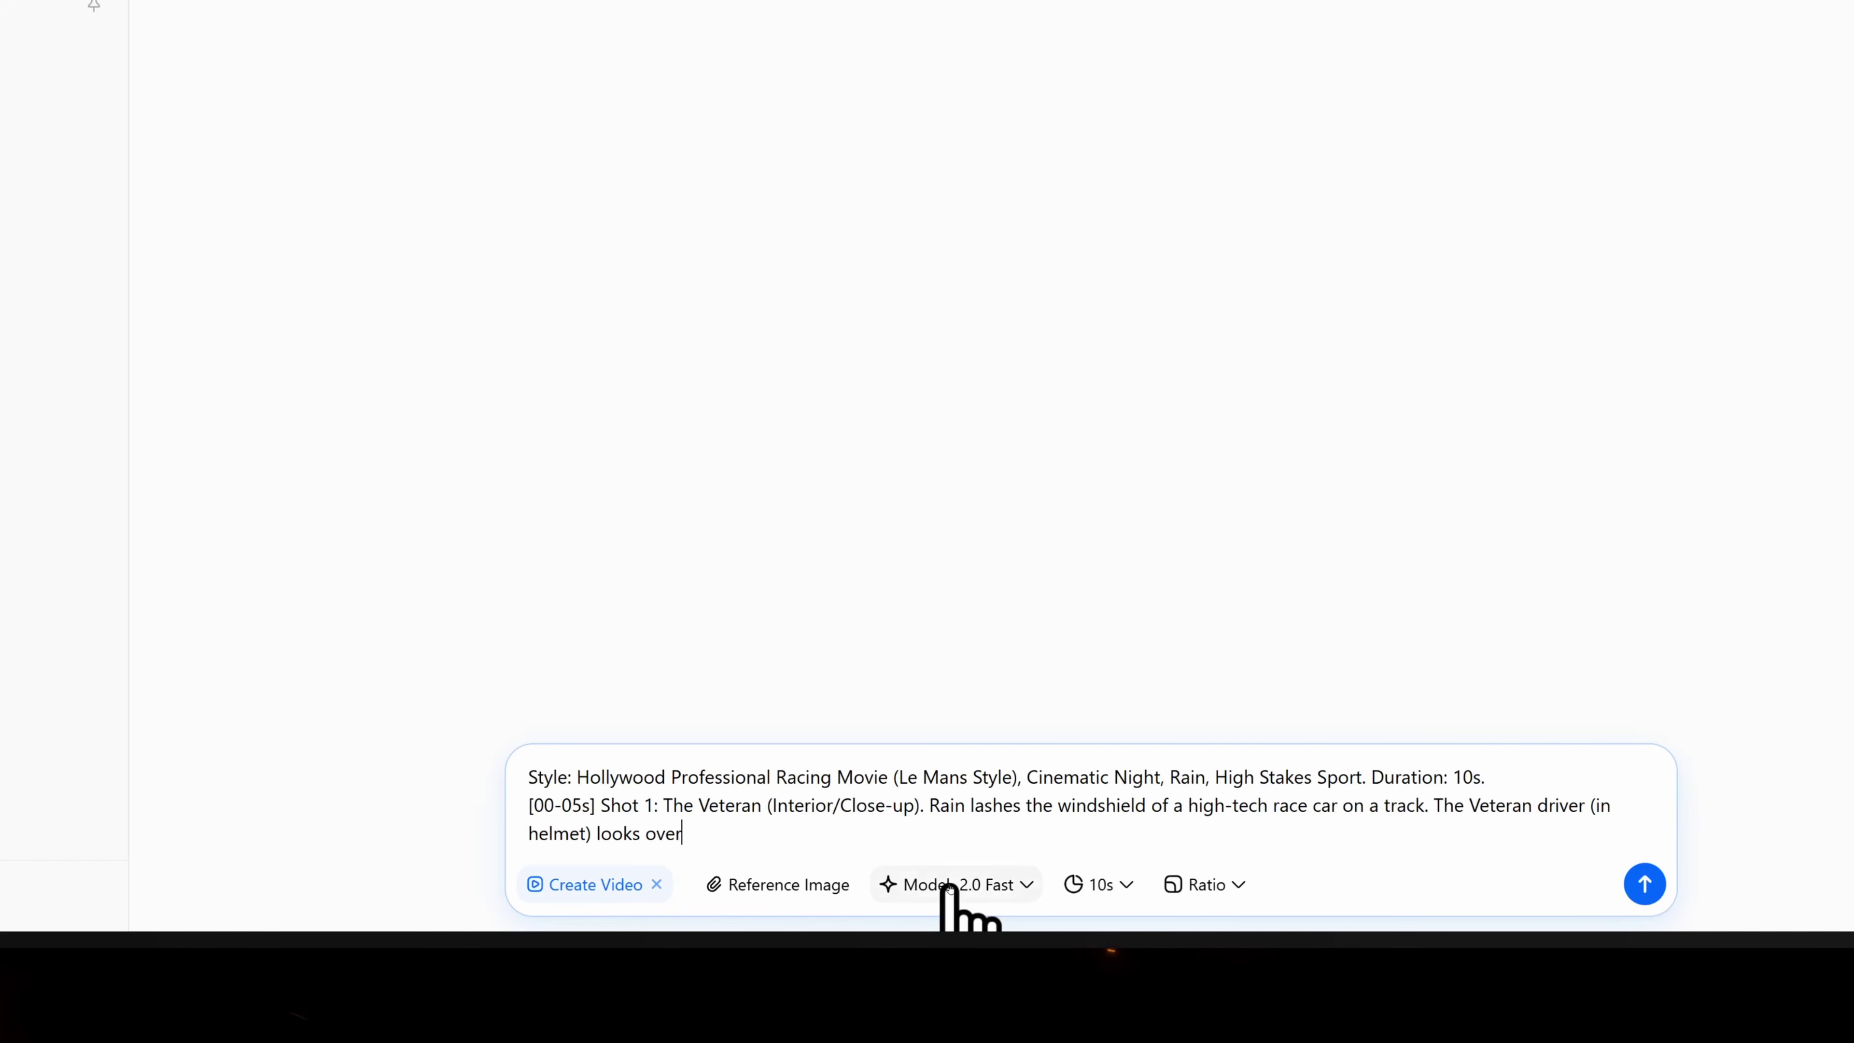
left_click(1216, 791)
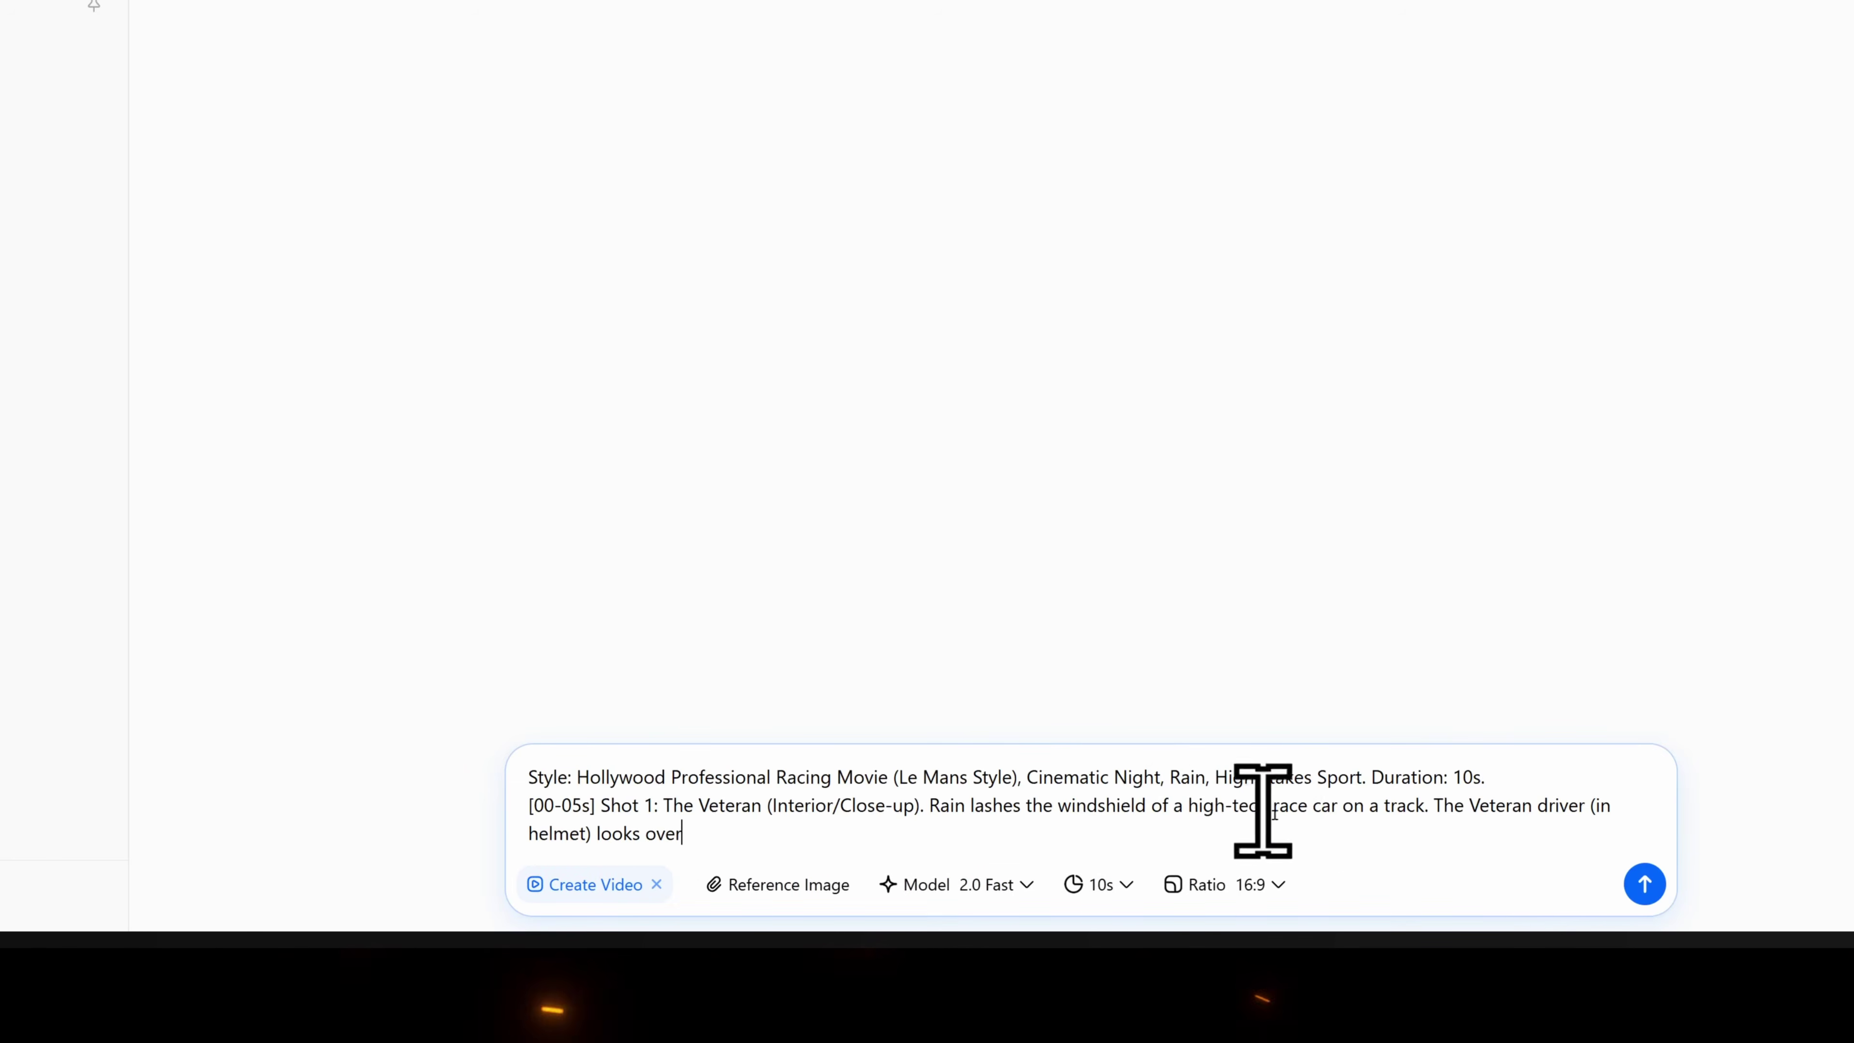
Step: Submit the racing video request and reply "yes" to continue generating a 10-second video
left_click(1644, 883)
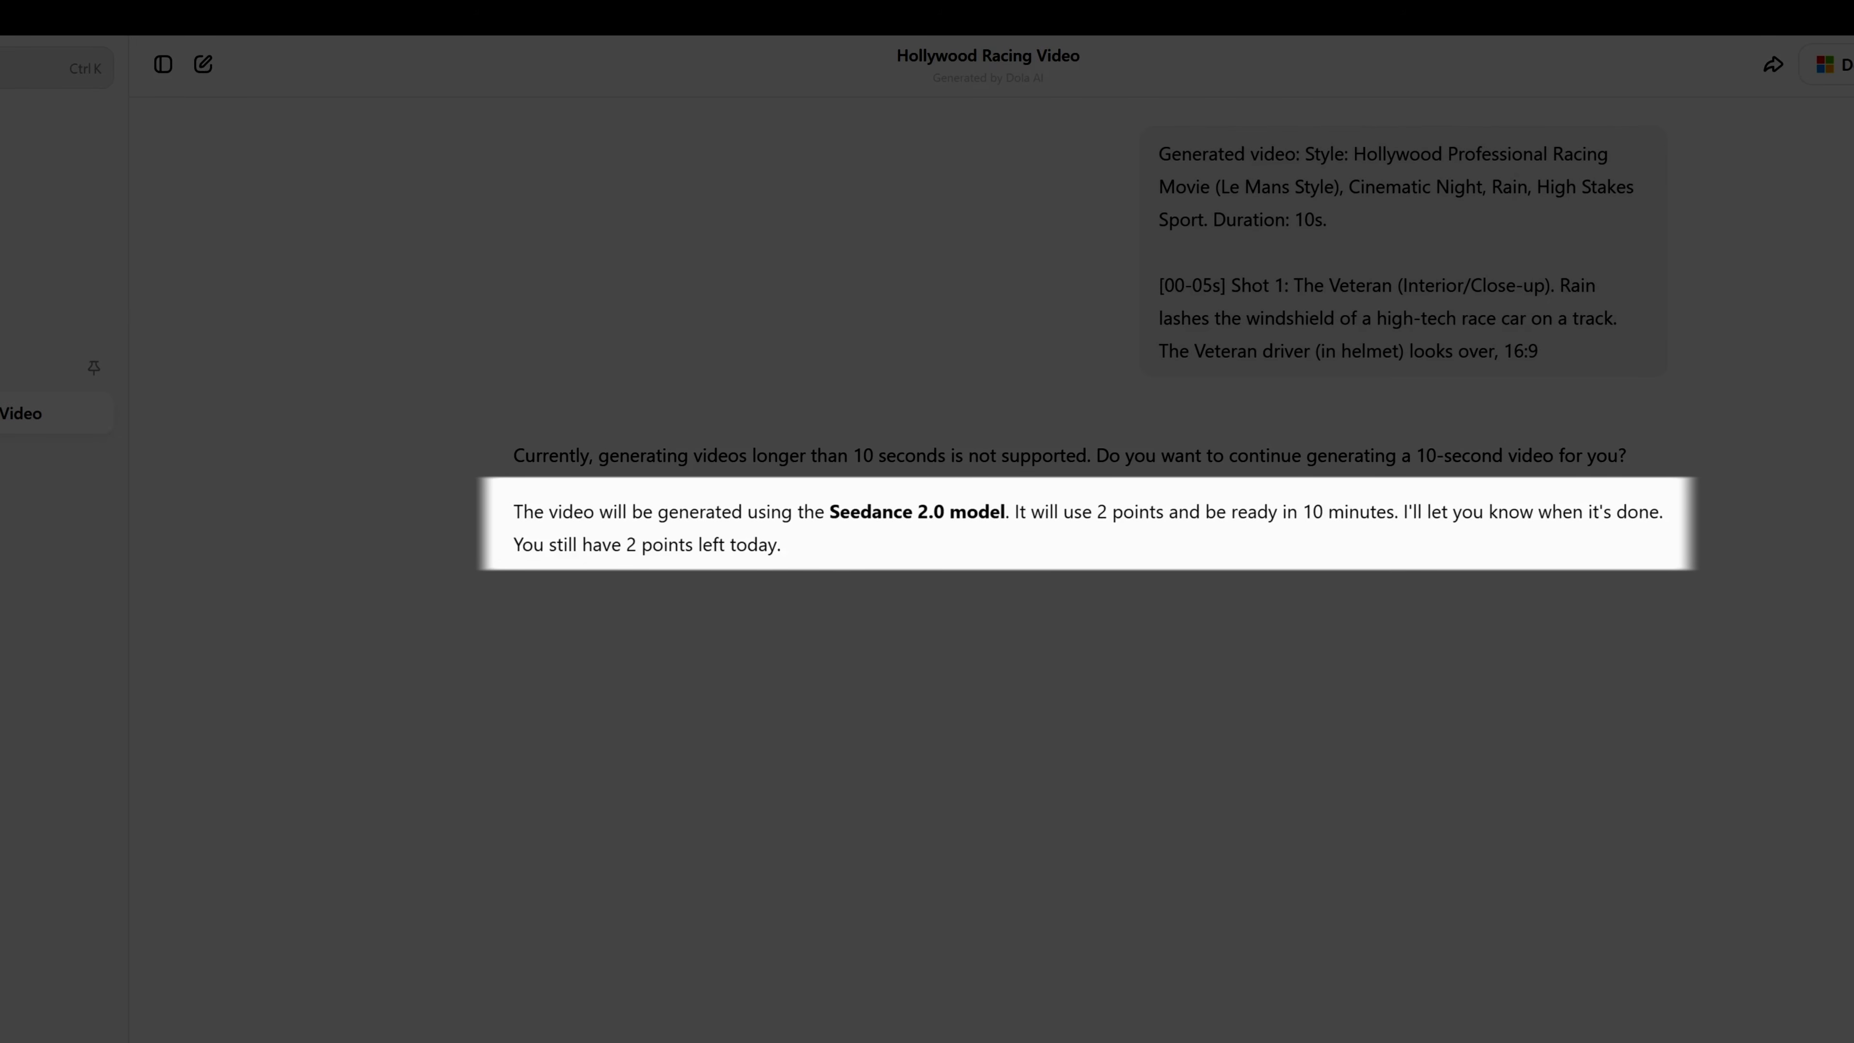
type("yes")
key("Return")
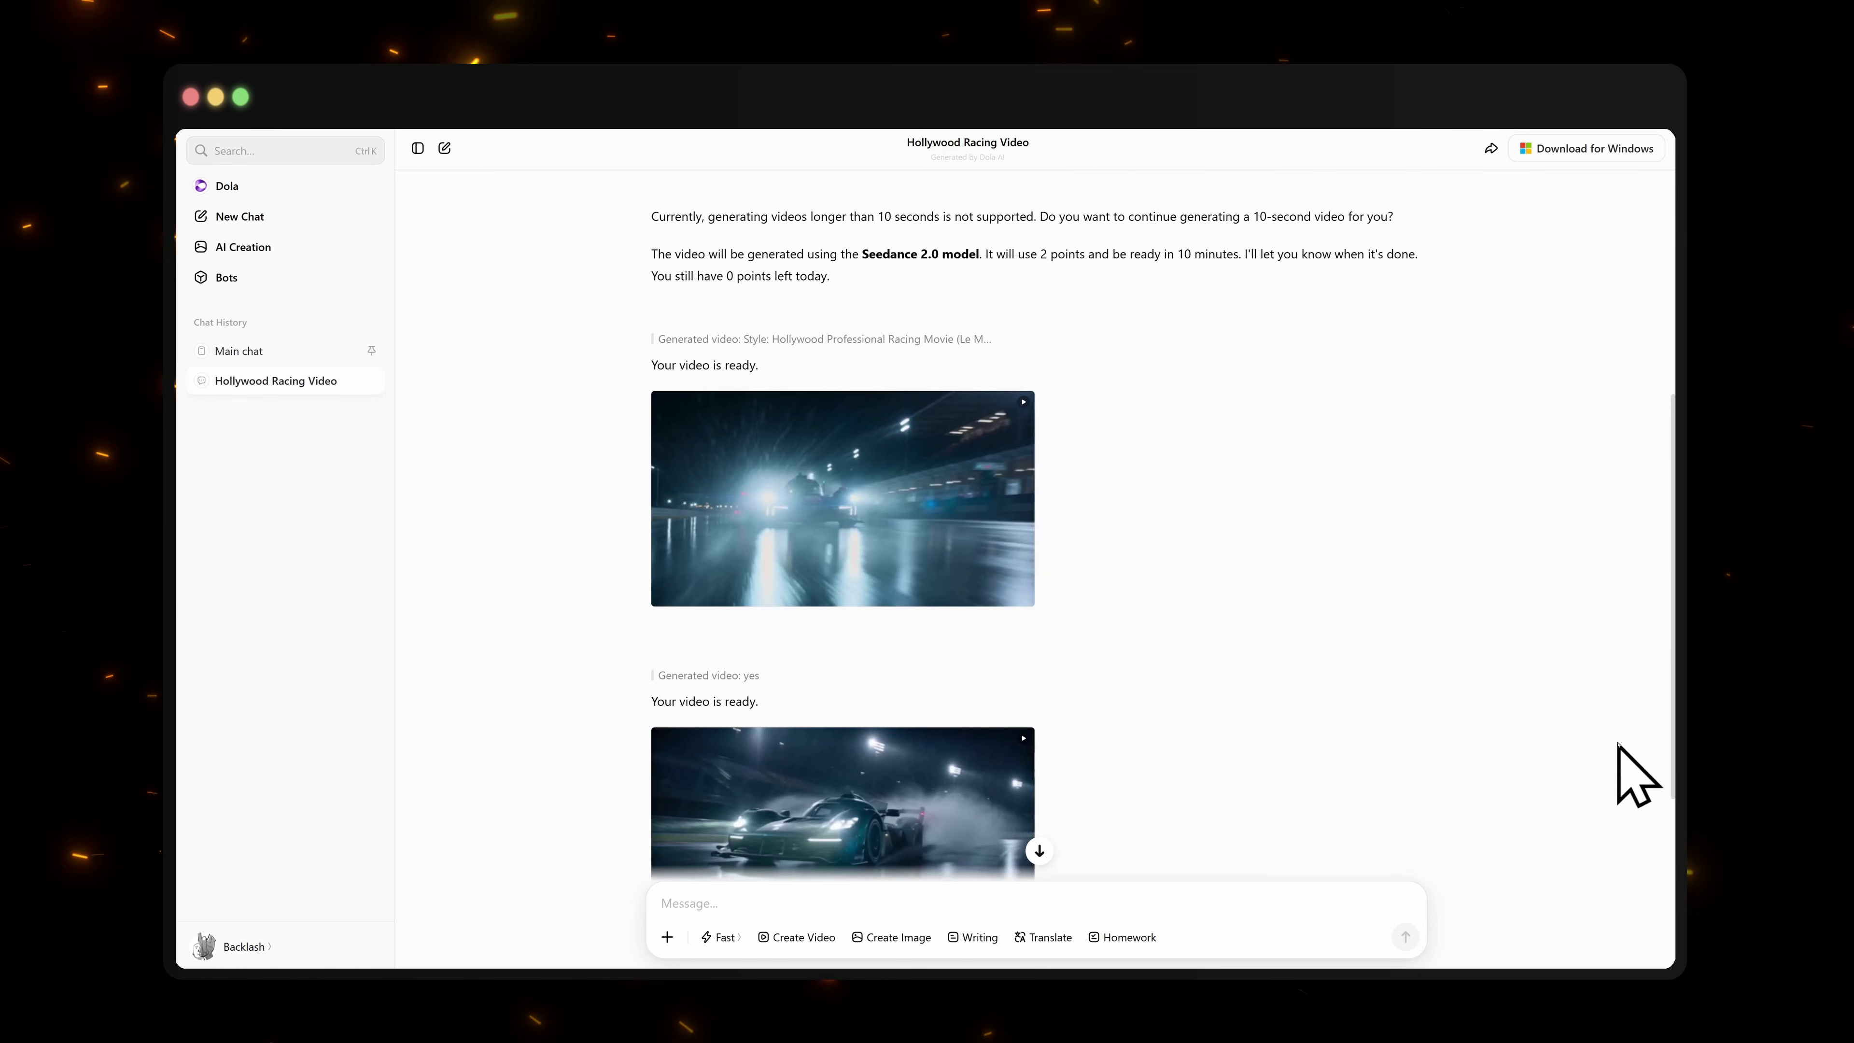
Step: View both generated racing videos in the Hollywood Racing Video chat
scroll(1635, 774, "down", 2)
left_click(867, 377)
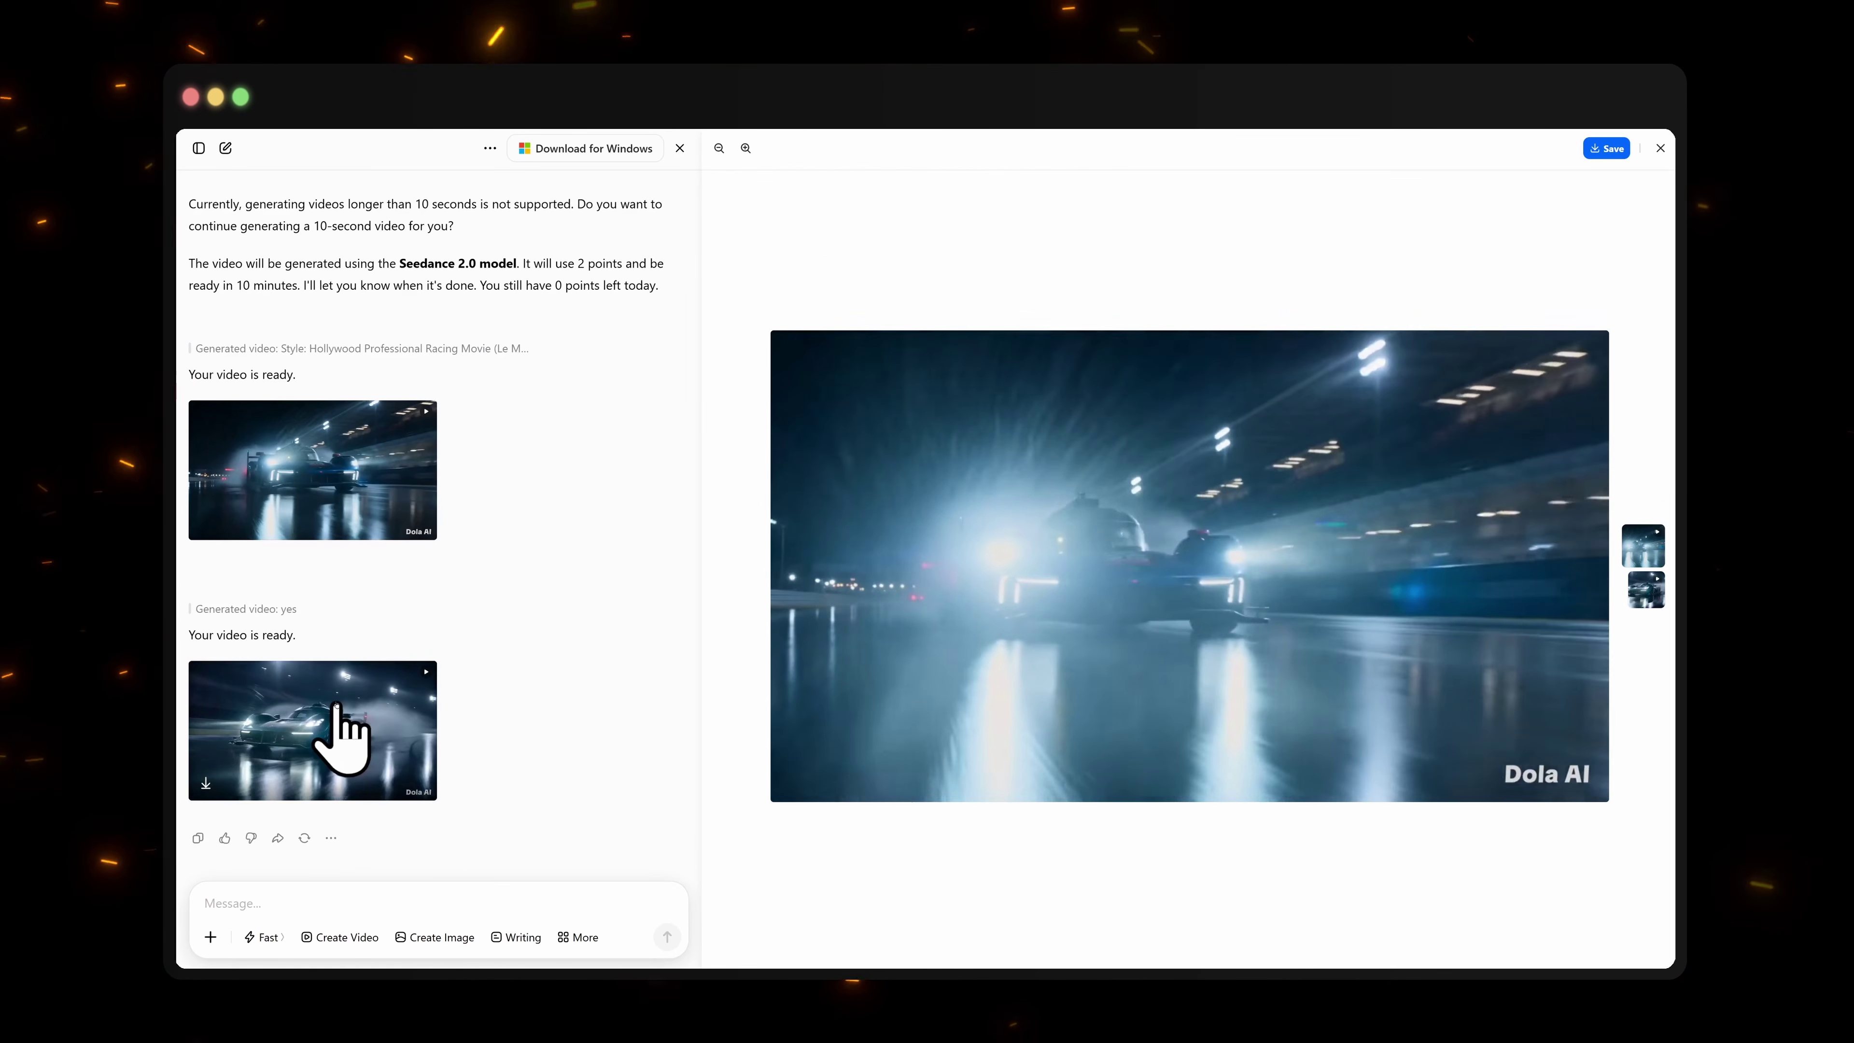
left_click(336, 707)
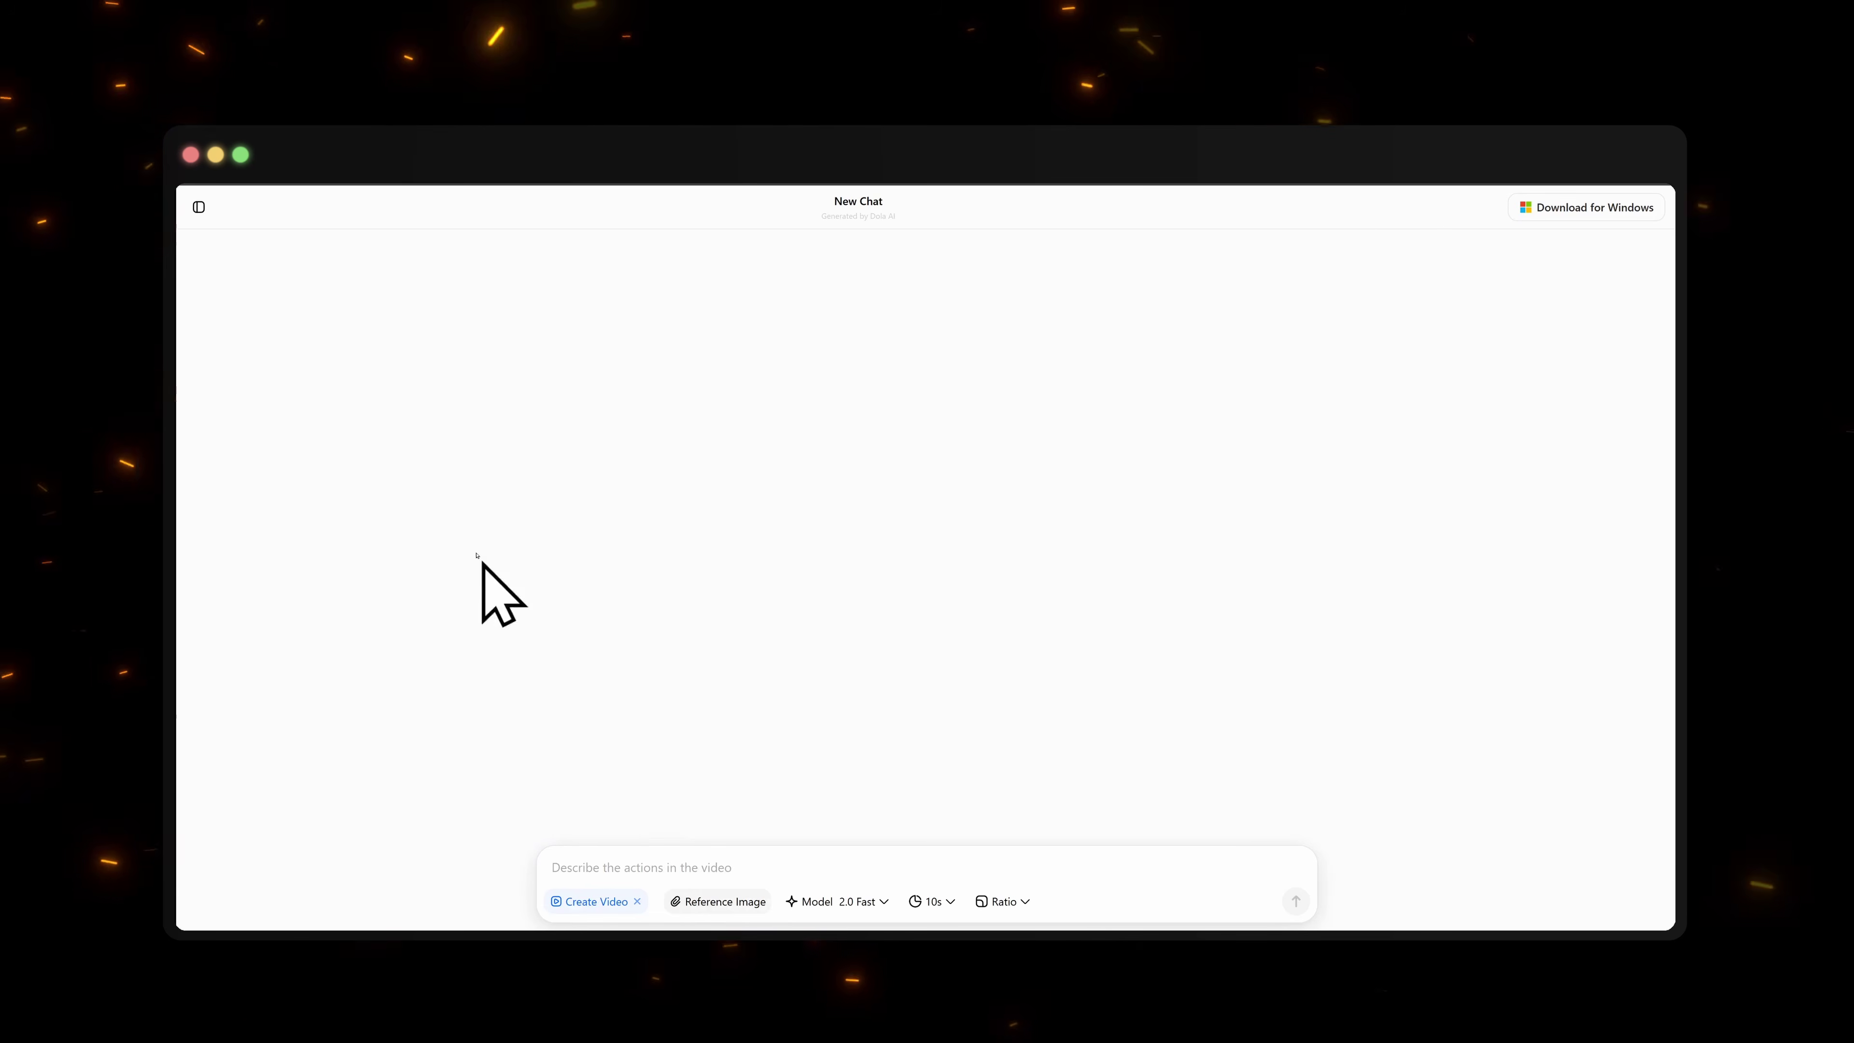
Step: Attach the ChatGPT space ring image as the reference image for a new video and set the ratio to 16:9
left_click(244, 274)
left_click(365, 252)
left_click(1054, 627)
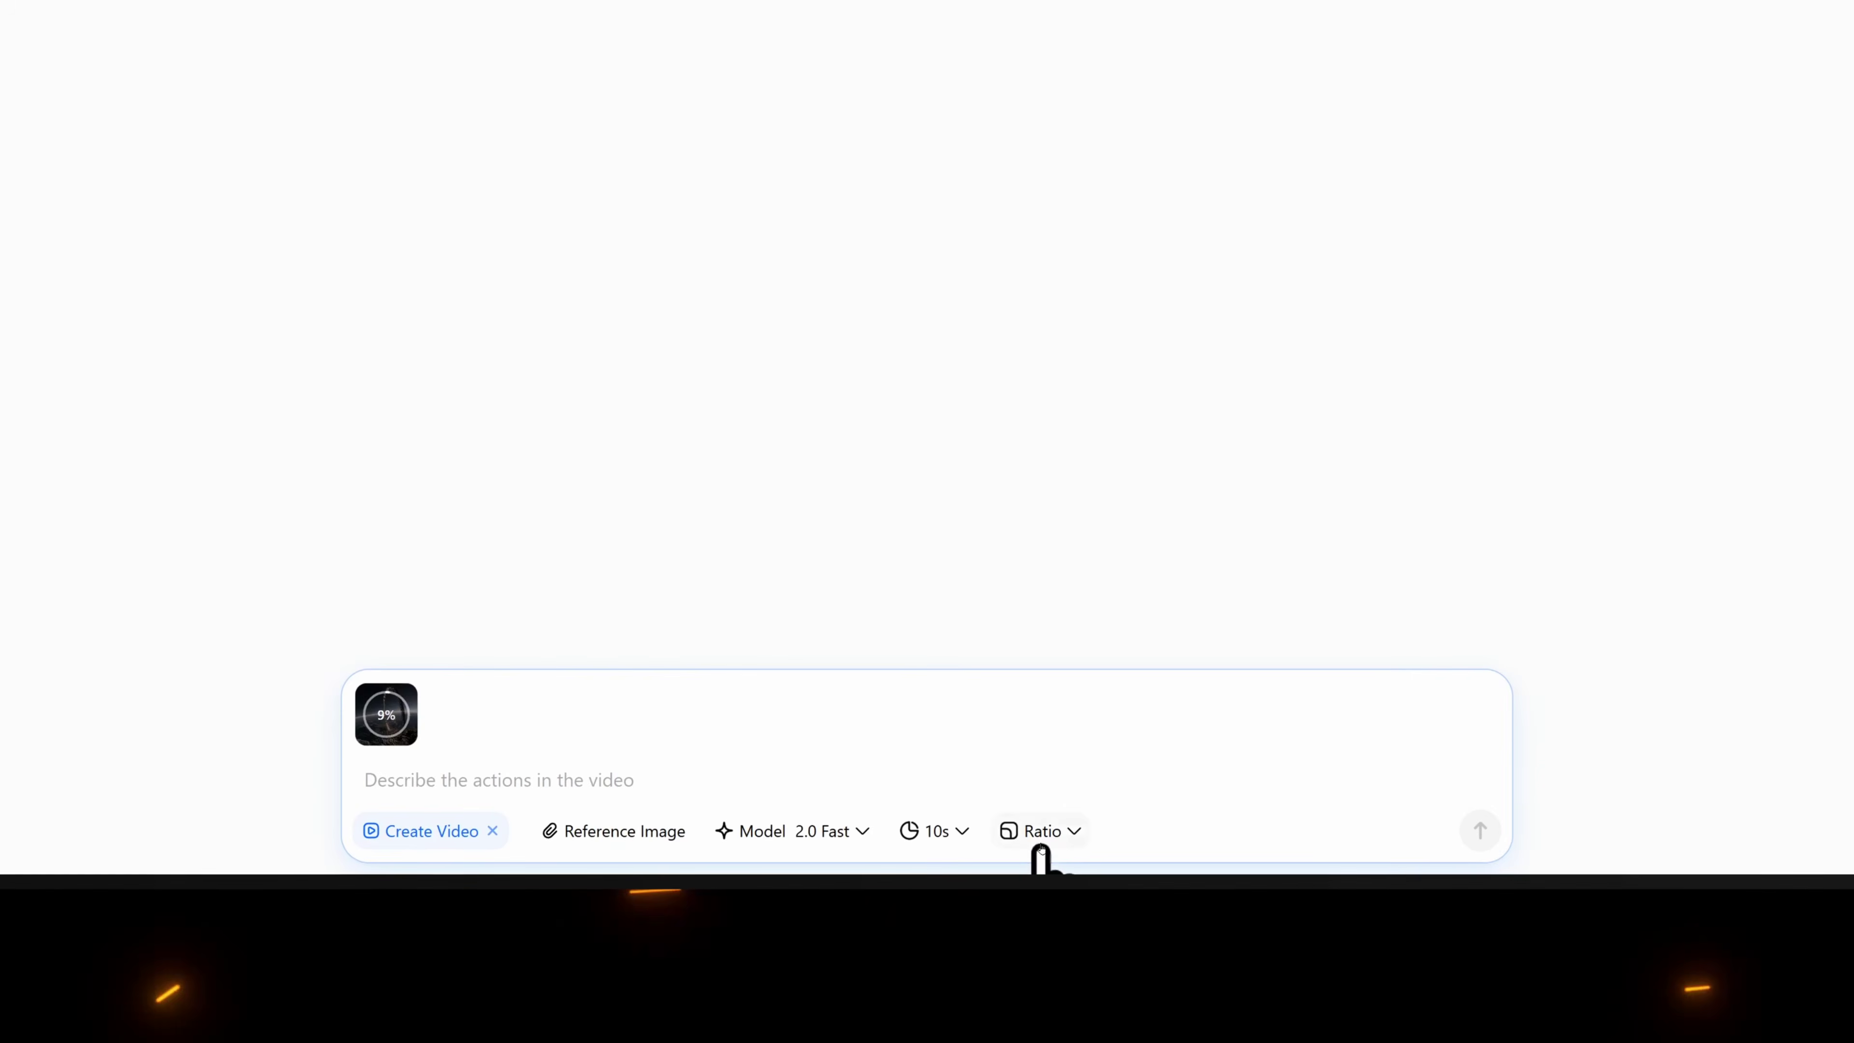
left_click(1073, 737)
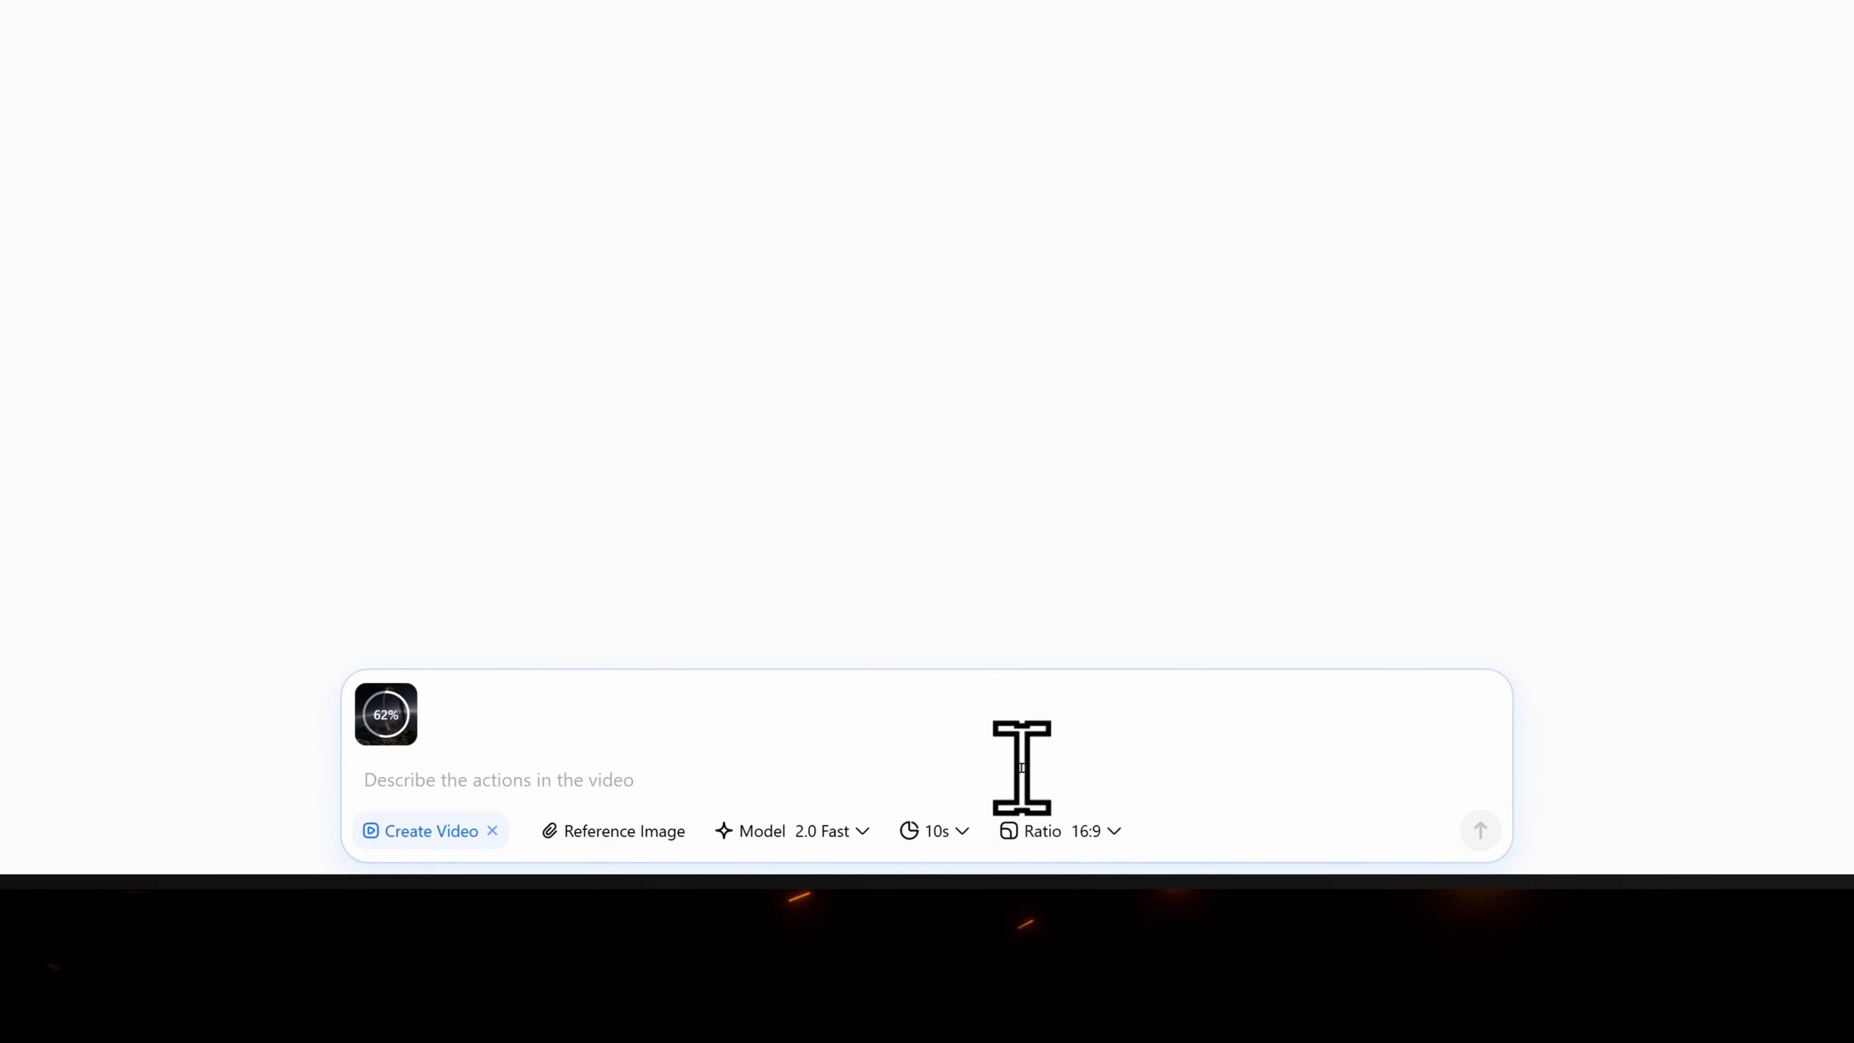
Step: Paste the photorealistic sci-fi interceptor jet prompt, submit it and open the generated video
left_click(1022, 767)
key("ctrl+v")
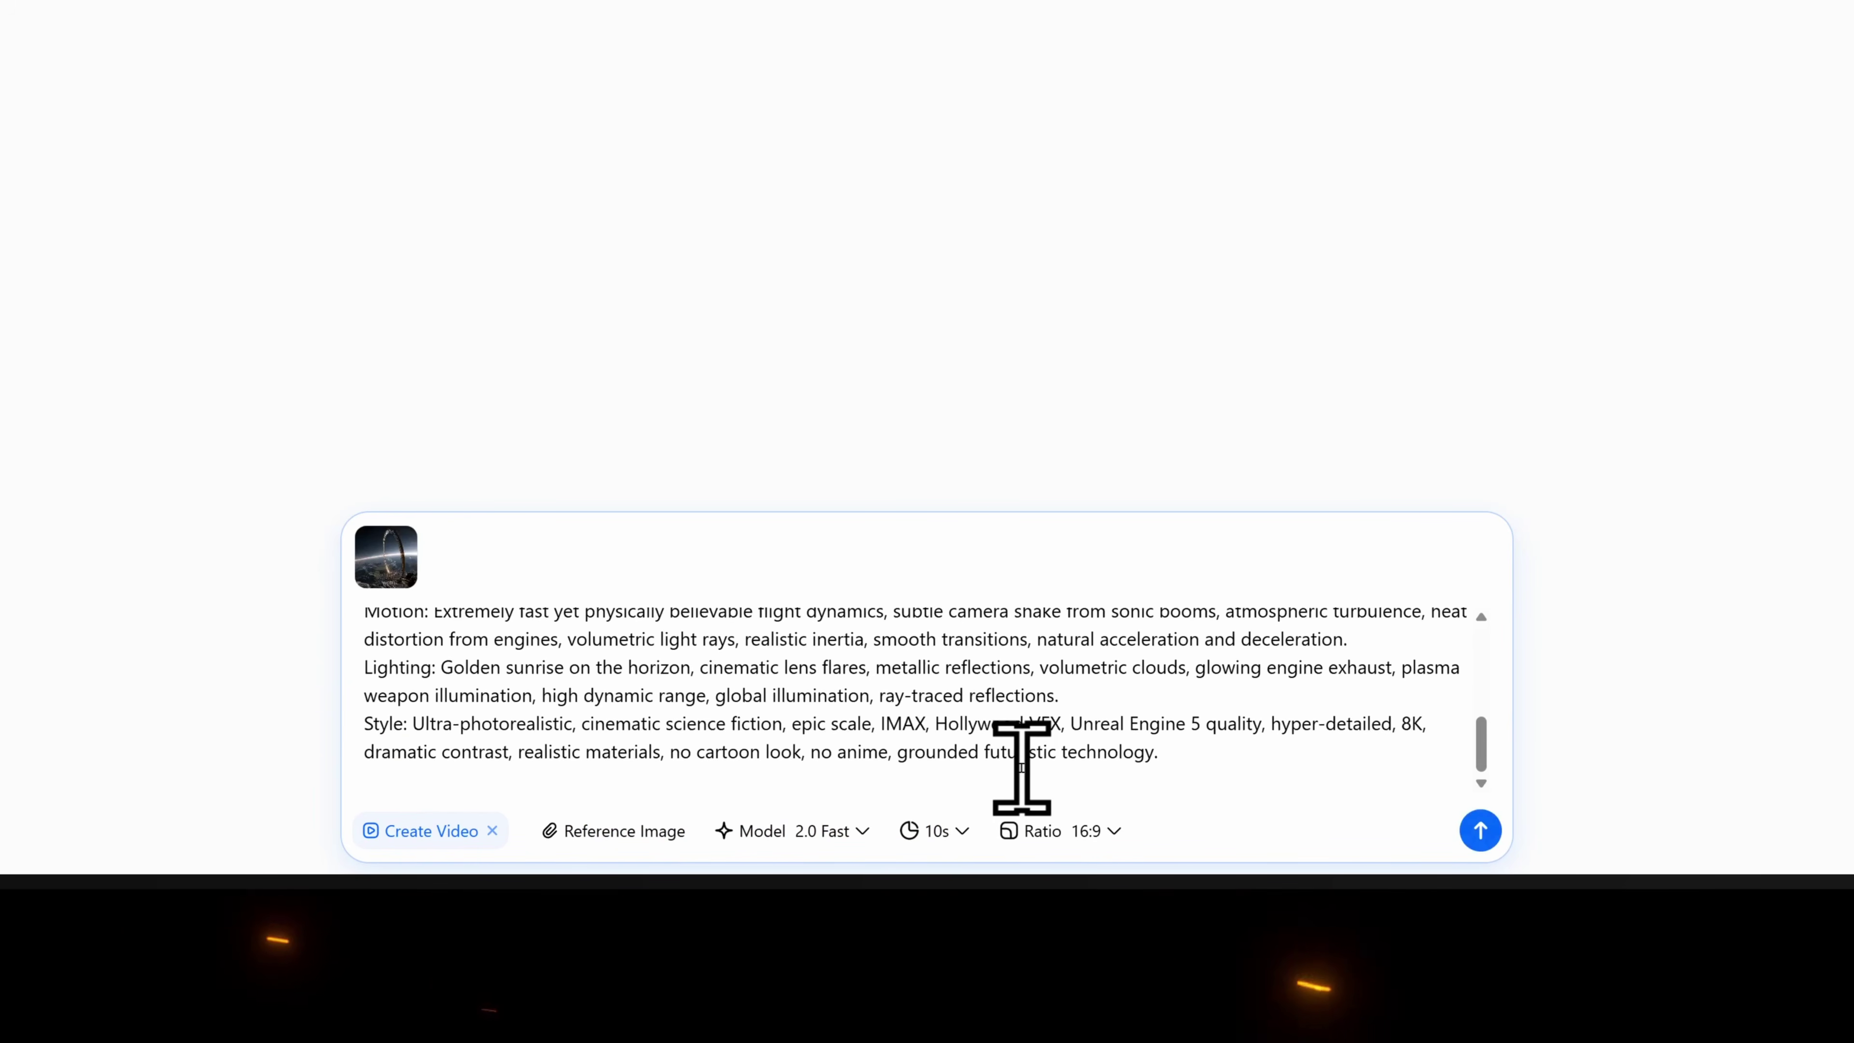
left_click(1480, 830)
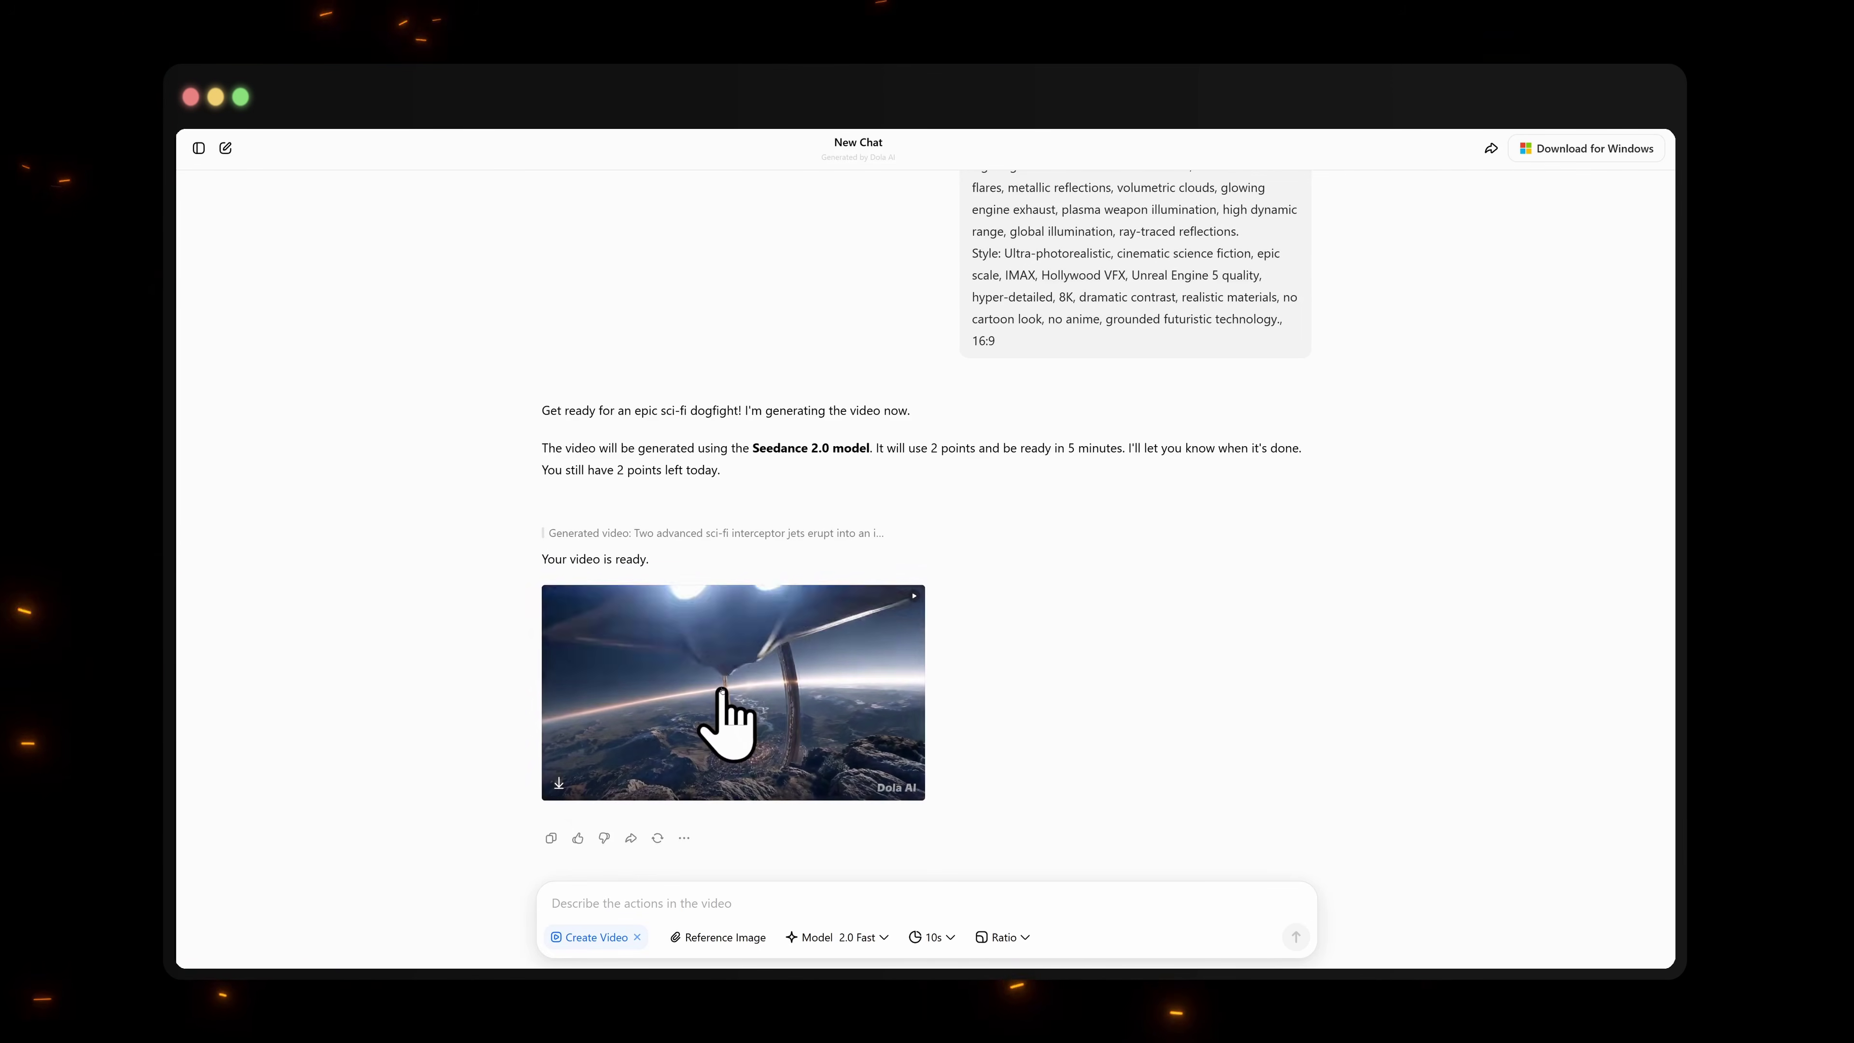
left_click(723, 690)
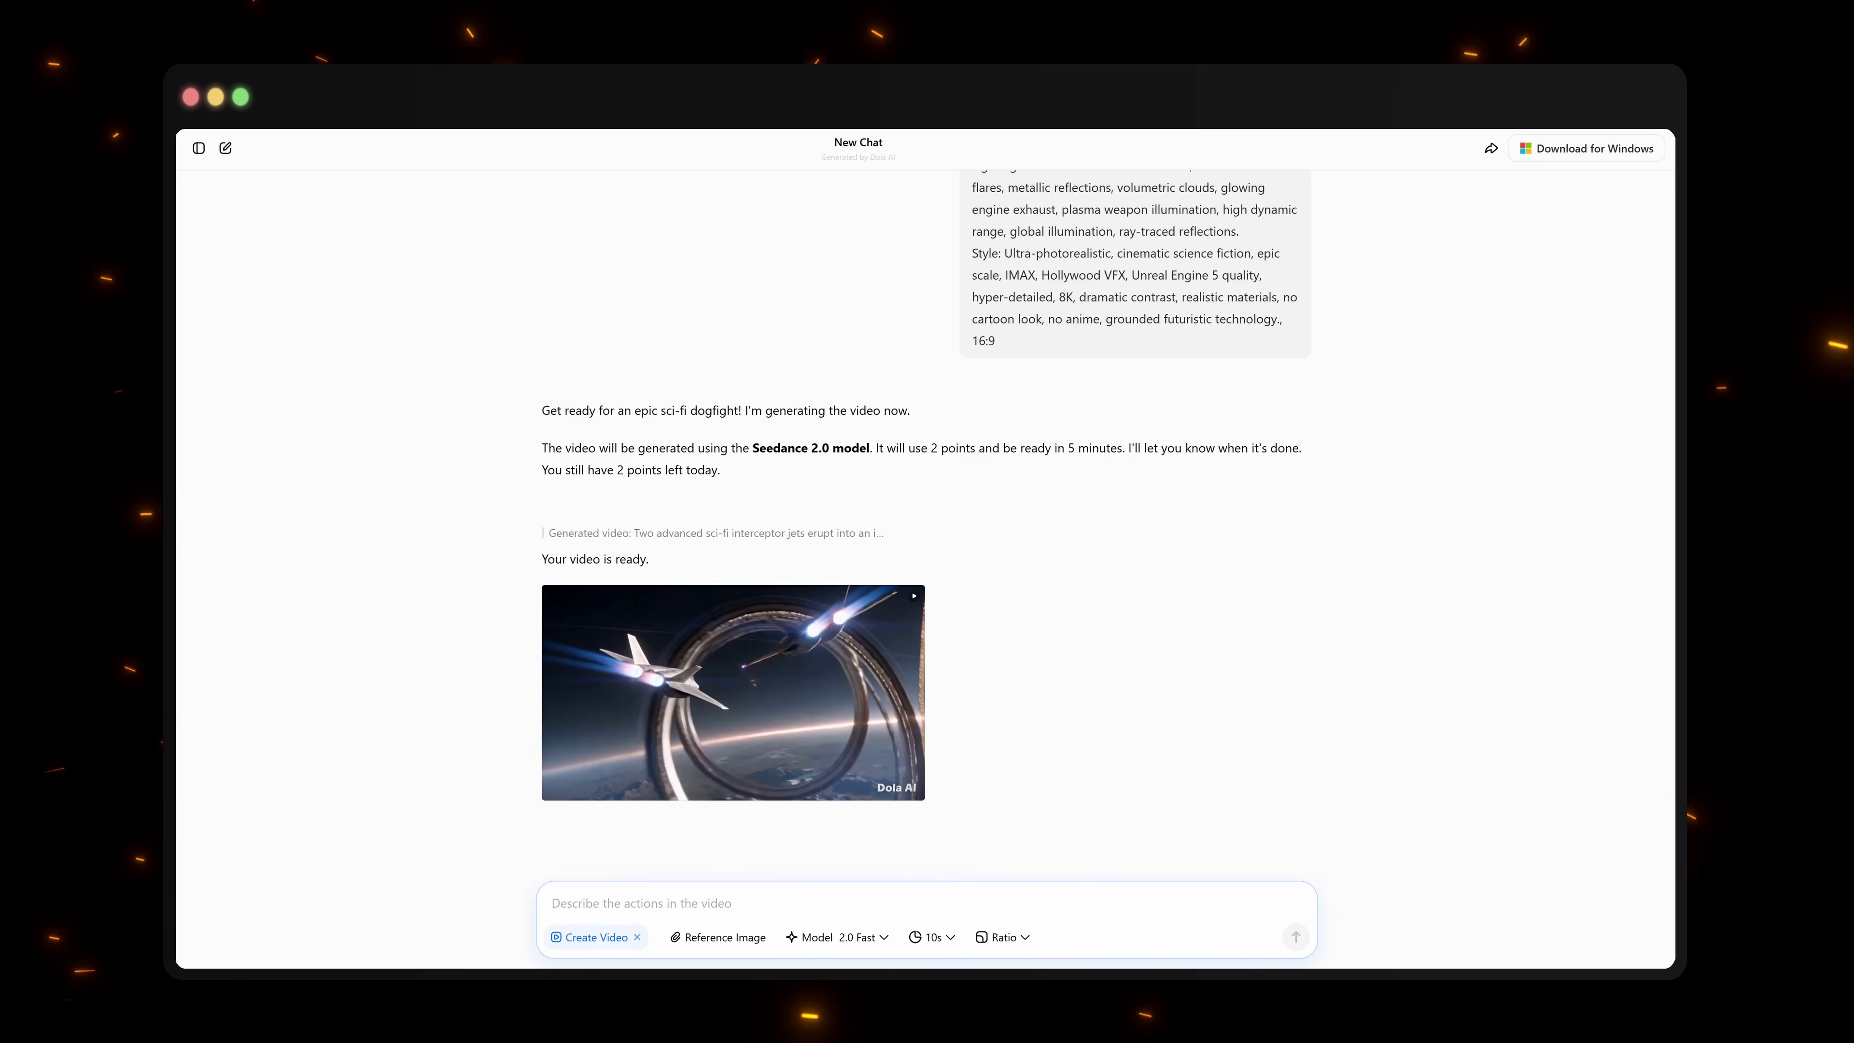
Step: Generate a 16:9 video from the pasted golden-hour meadow prompt, with the photo of the child lying in the grass as reference image
key("ctrl+v")
left_click(691, 946)
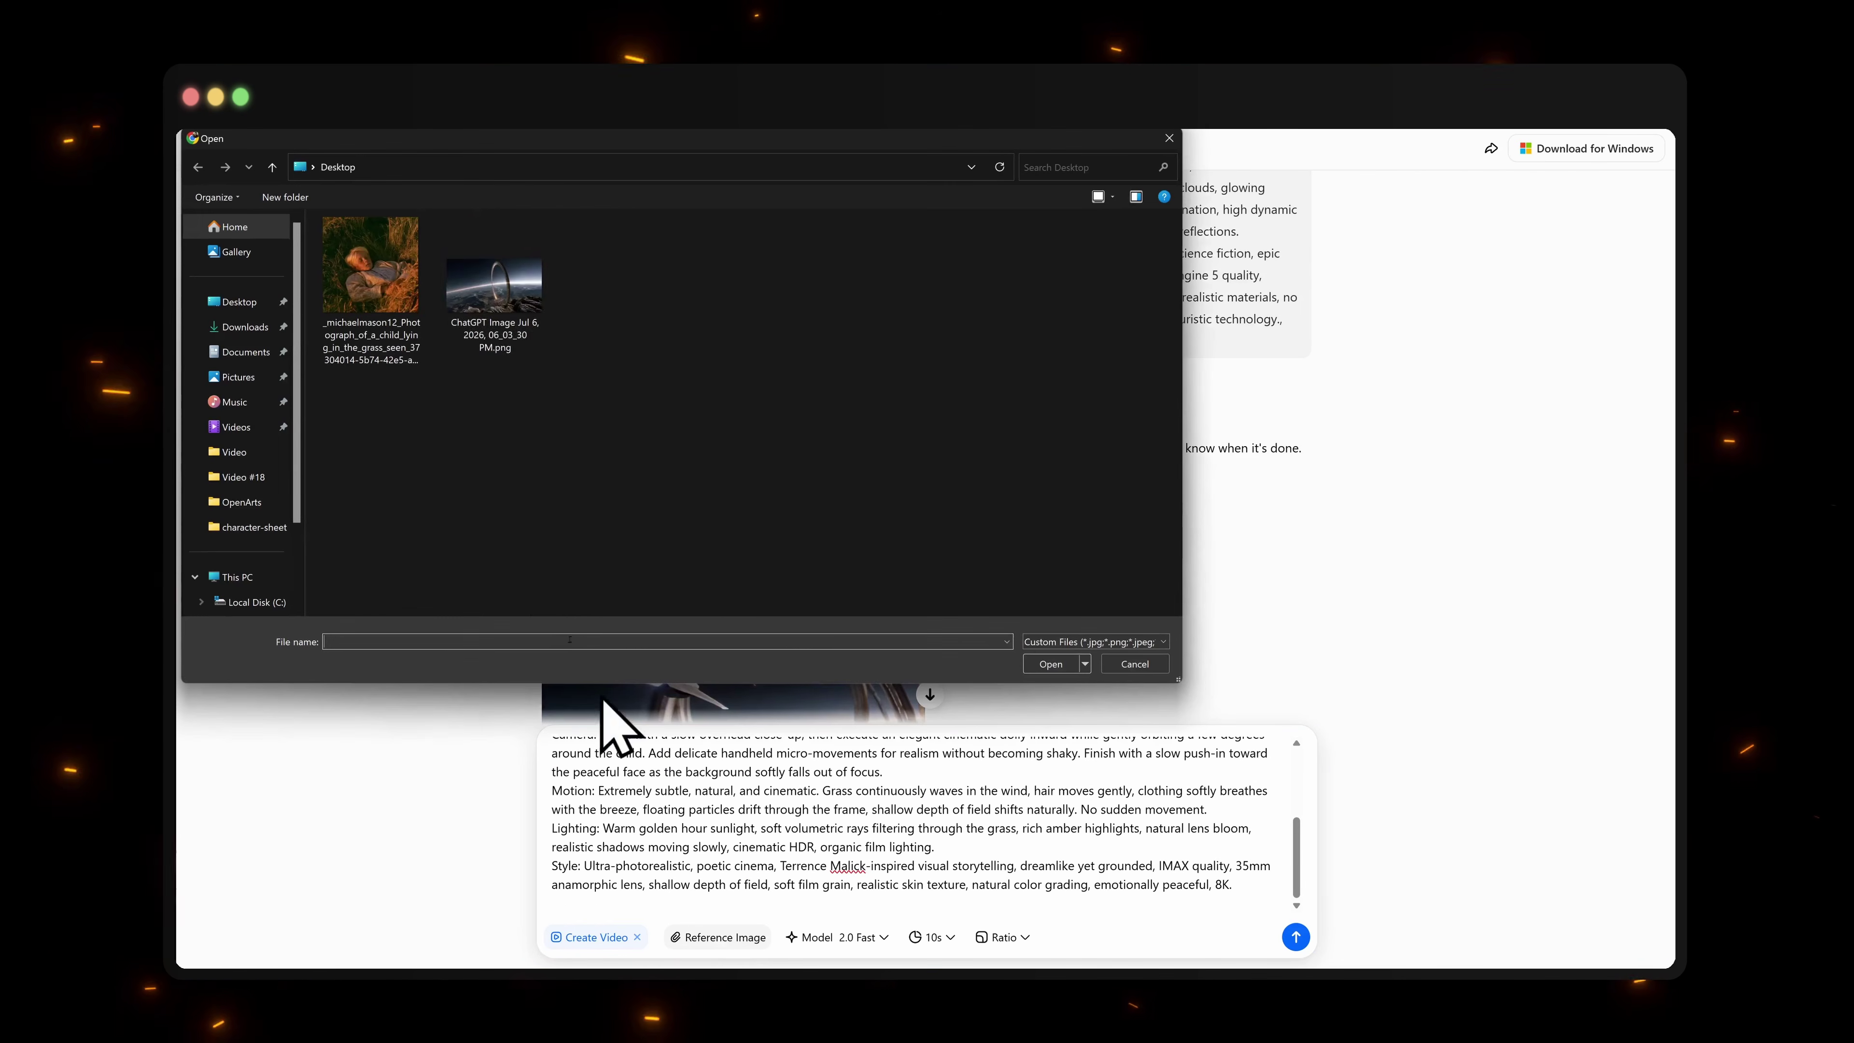
left_click(372, 310)
left_click(1055, 664)
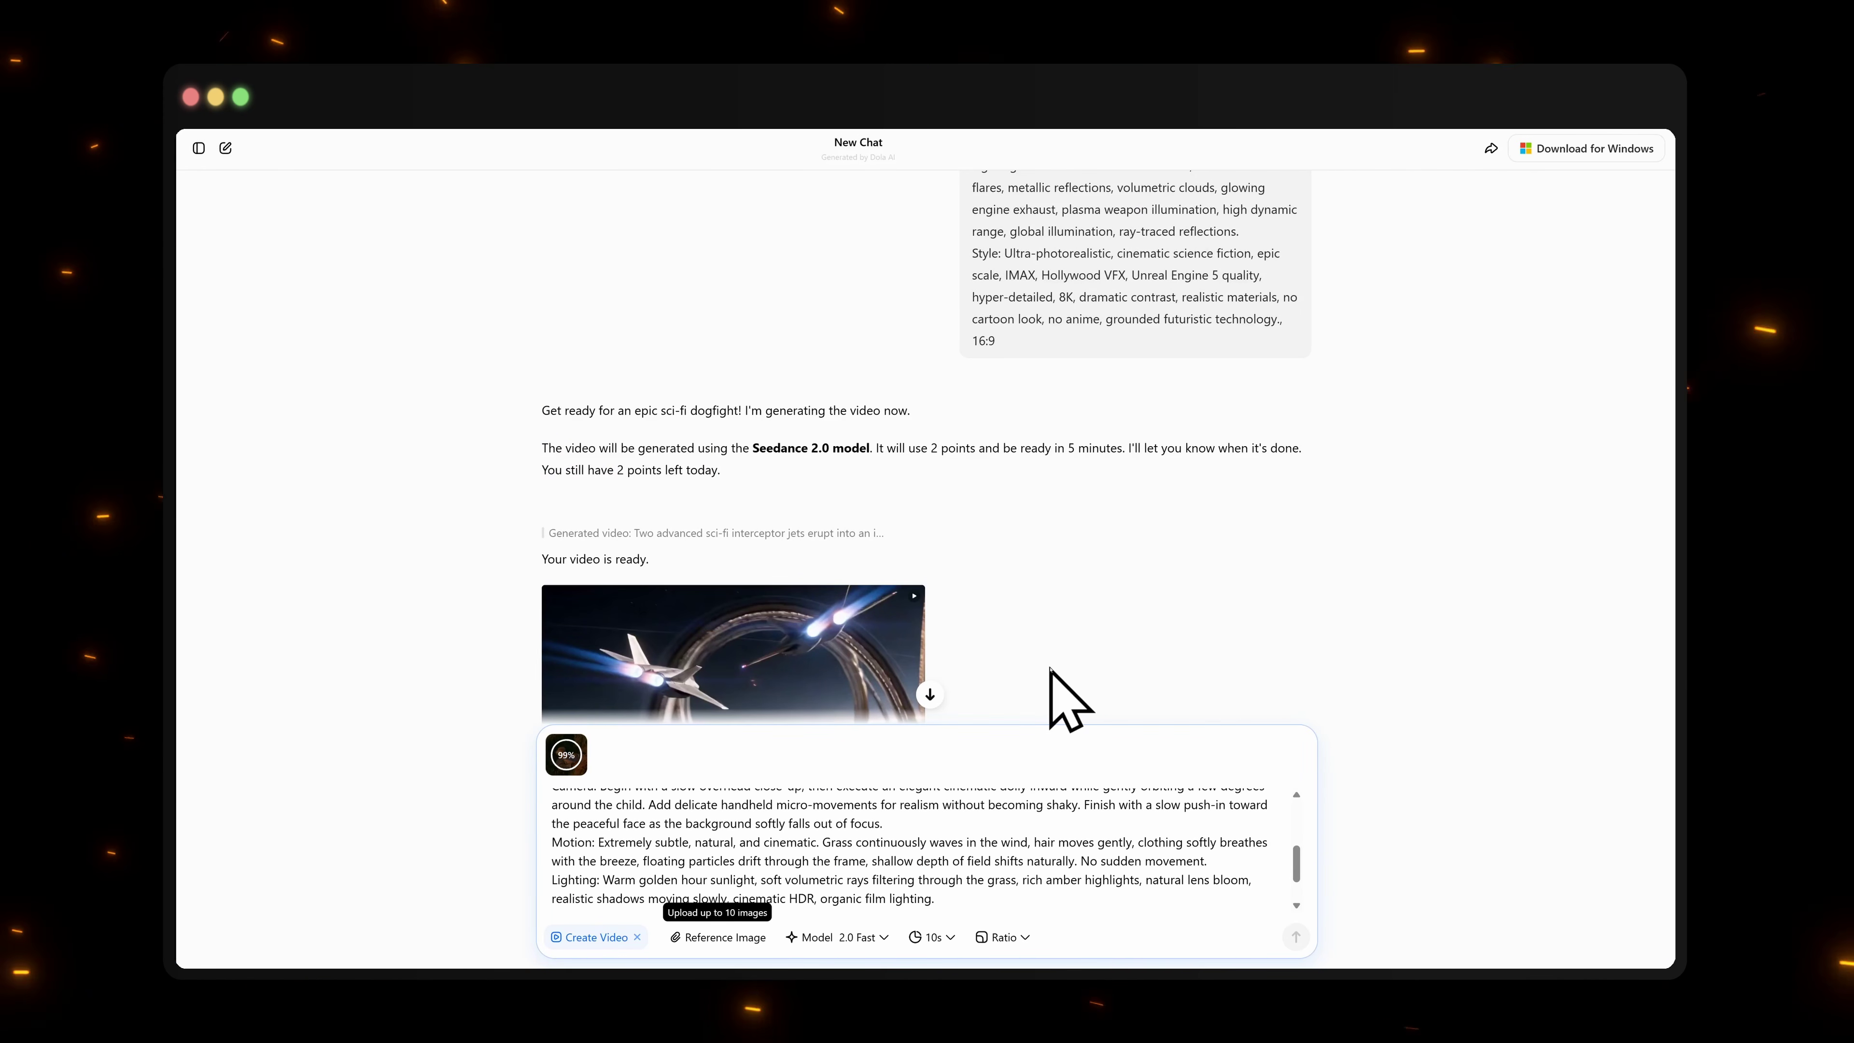
key("Return")
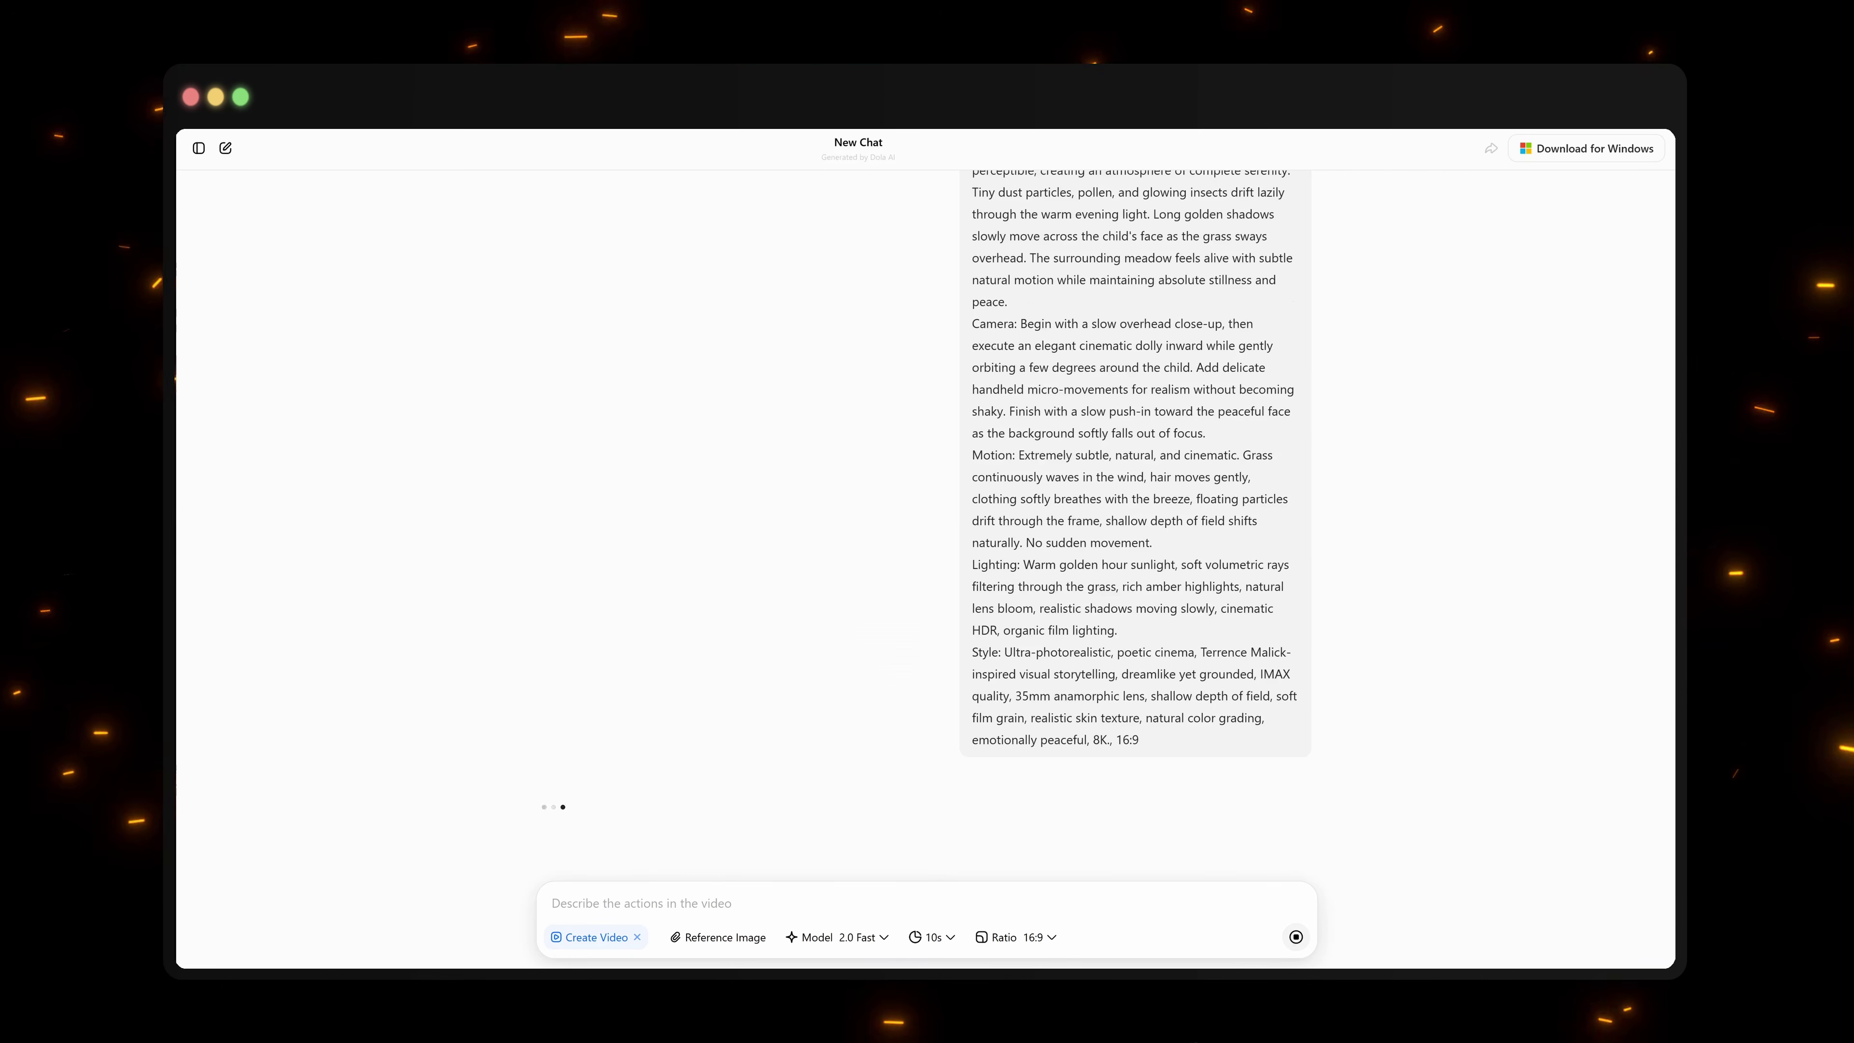